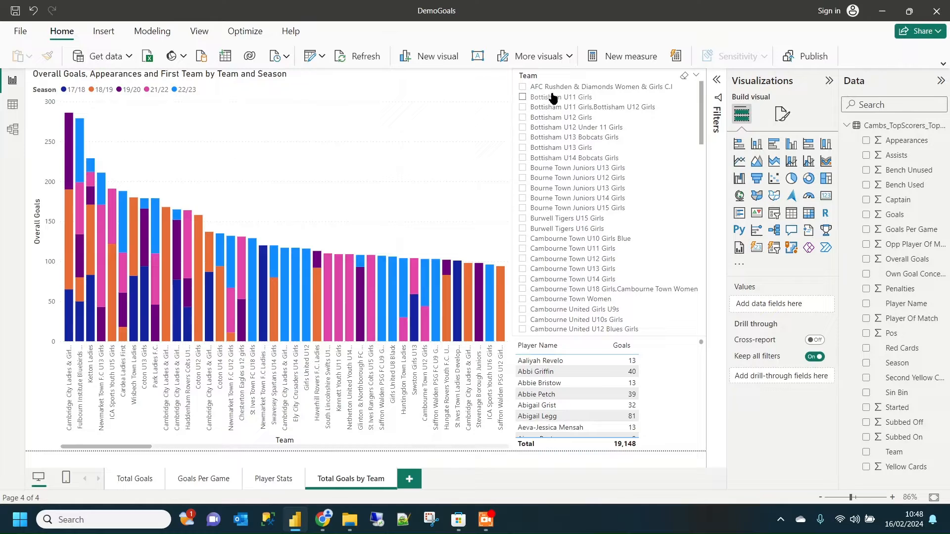
- Filter the report to AFC Rushden & Diamonds Women & Girls C.I with the Team slicer and clear that filter again
click(523, 88)
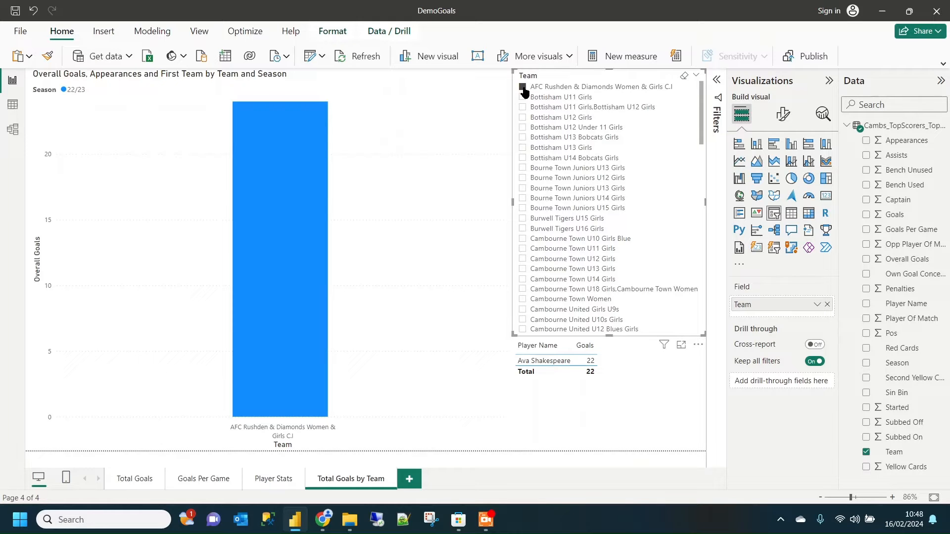
click(523, 88)
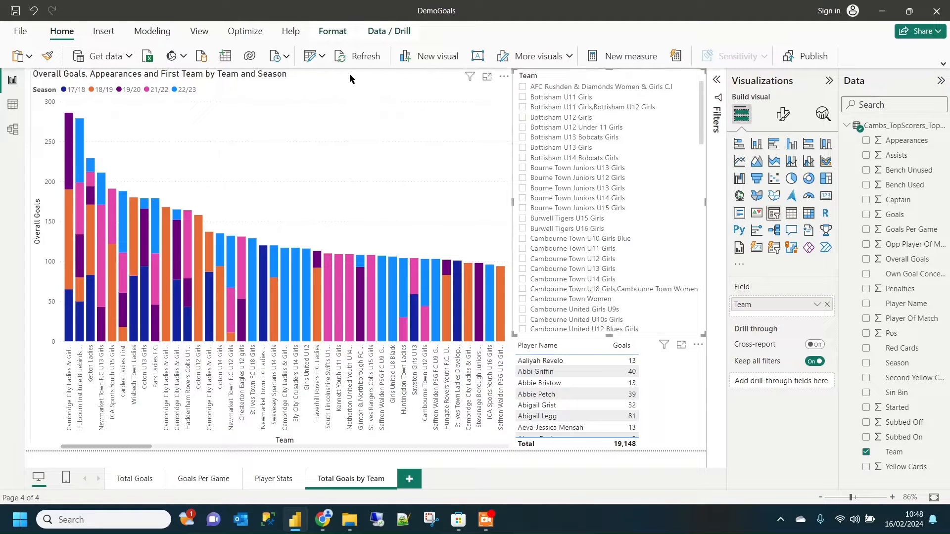
- Open the Power Query editor and duplicate the Cambs_TopScorers_Top200 query
click(310, 60)
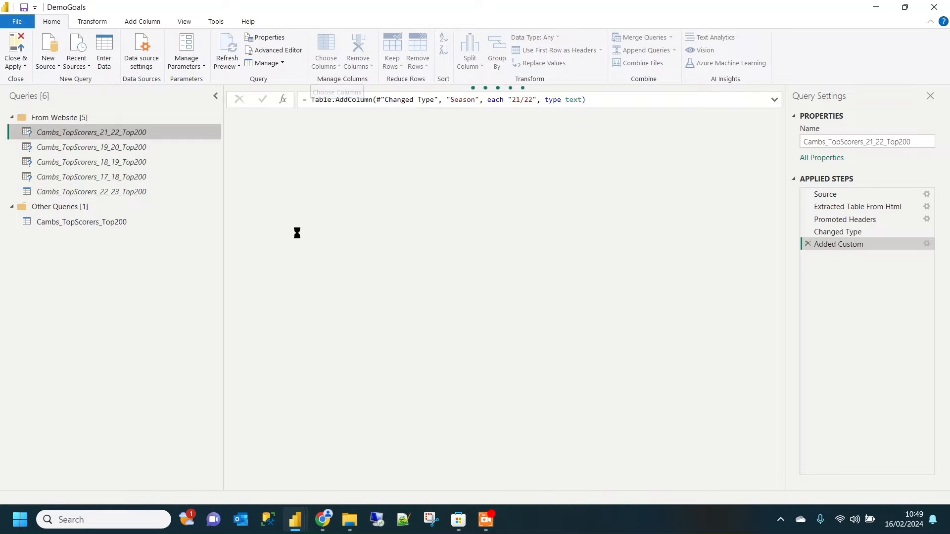
click(83, 223)
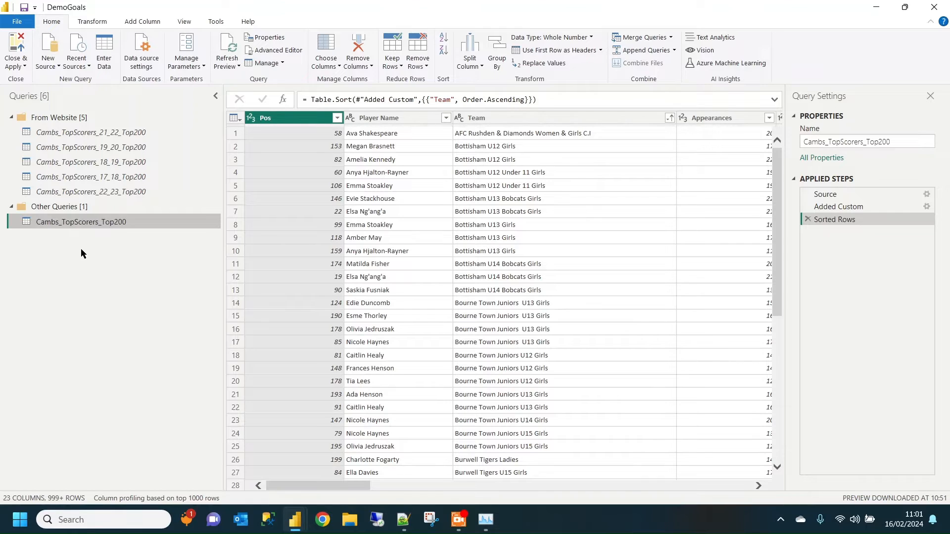
right_click(99, 226)
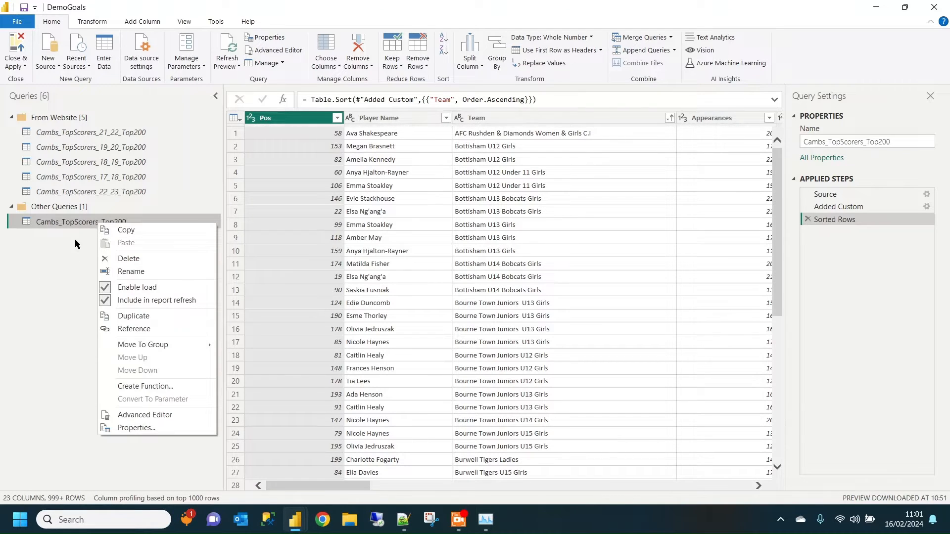
click(75, 239)
right_click(89, 225)
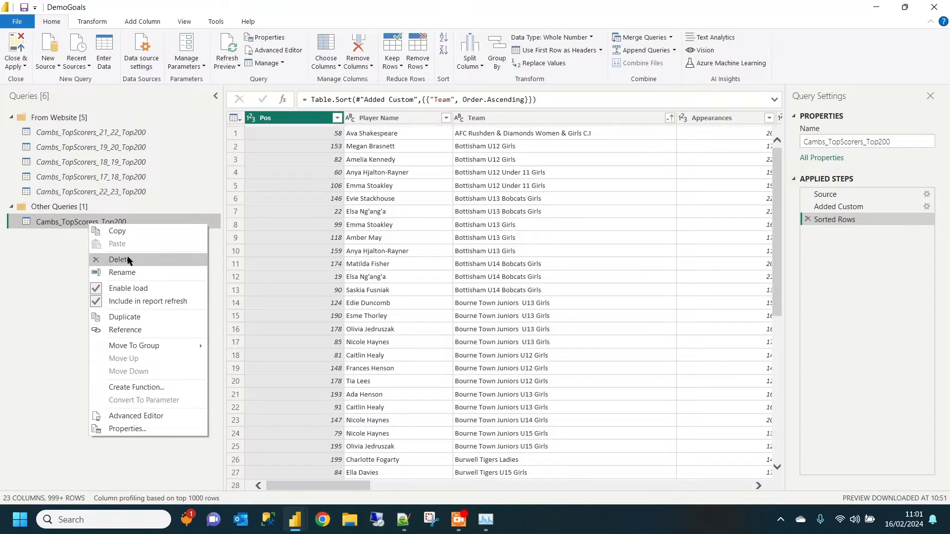
click(158, 316)
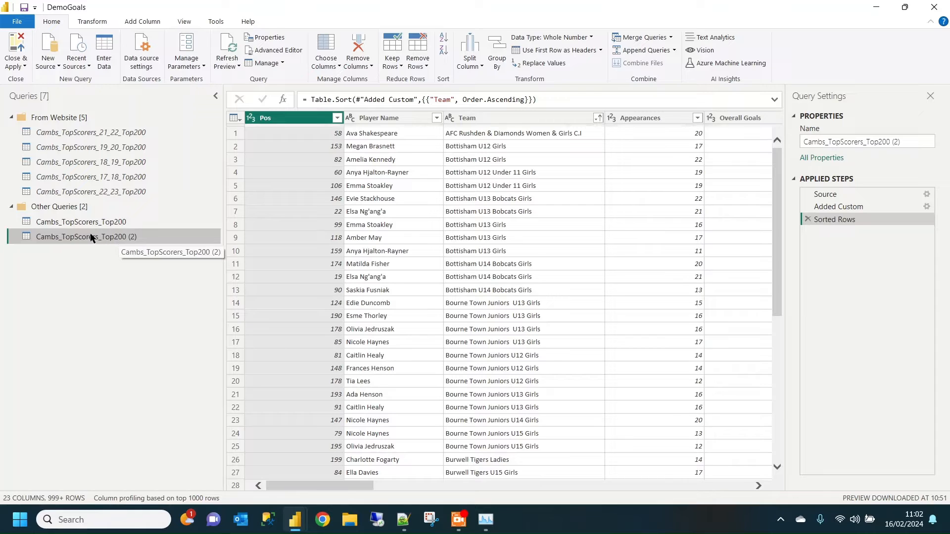
- Rename the duplicated query as TeamGoalsSortBy
right_click(138, 242)
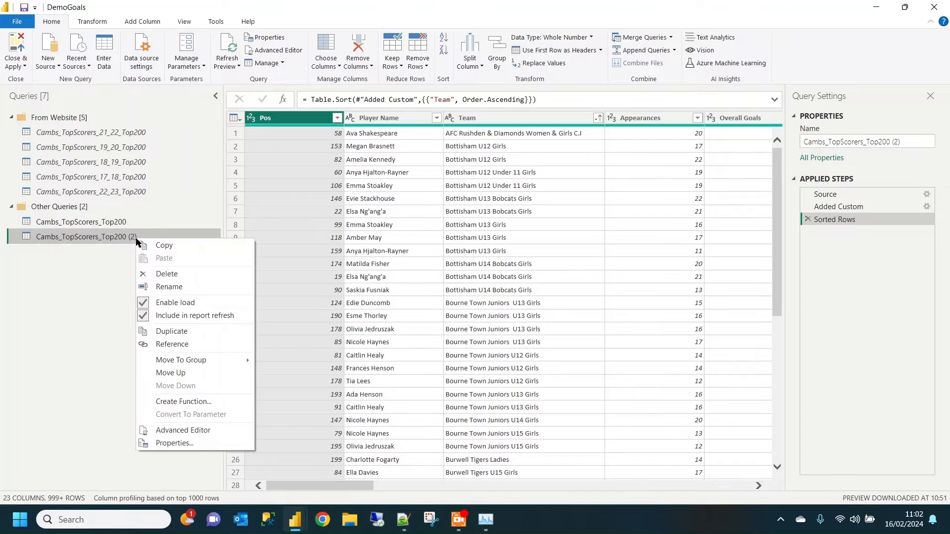
click(169, 286)
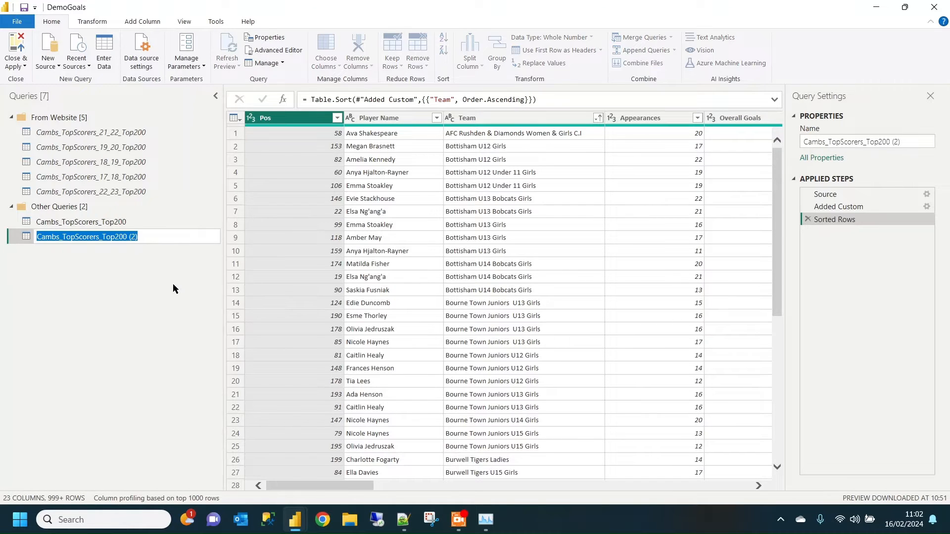
text(Tream)
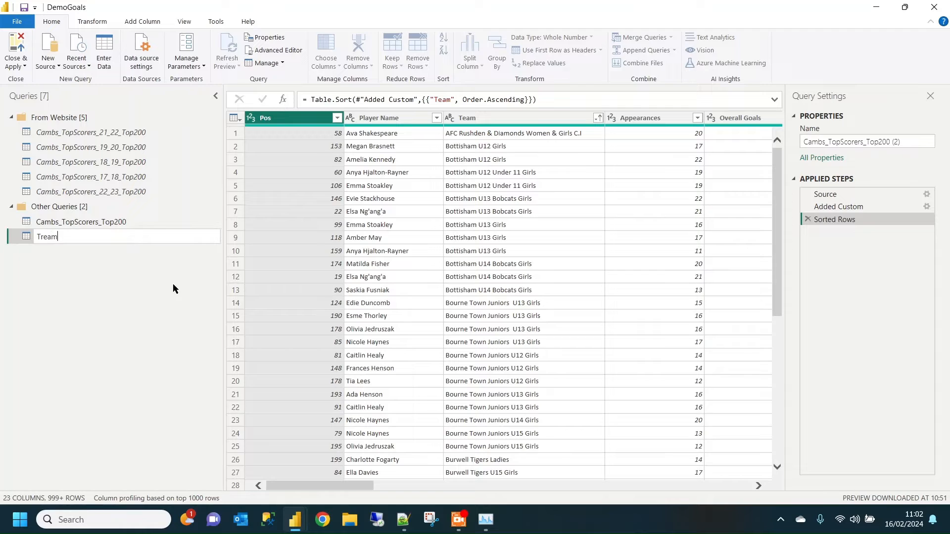
key(BackSpace)
key(BackSpace)
key(BackSpace)
key(BackSpace)
text(eamGoalsSortBy)
click(140, 299)
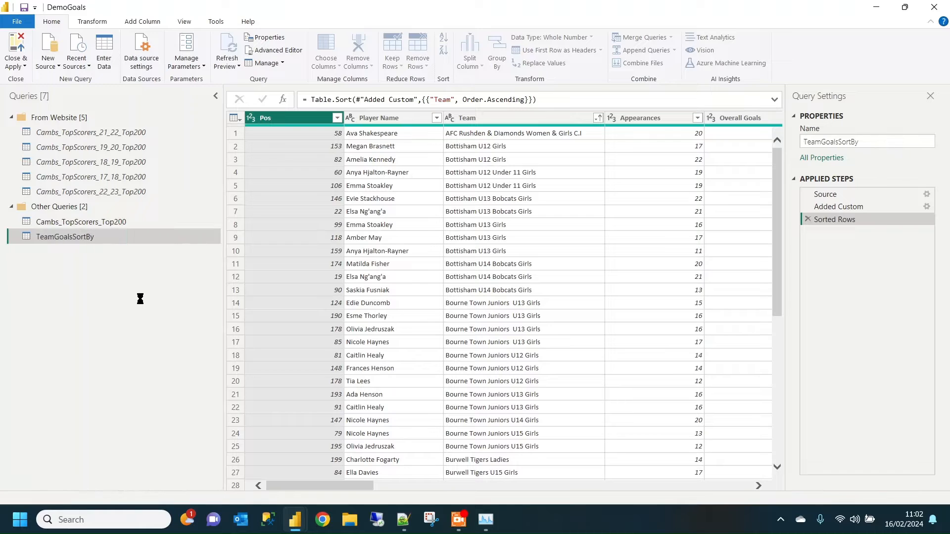
- Disable loading of the TeamGoalsSortBy query into the report
right_click(83, 241)
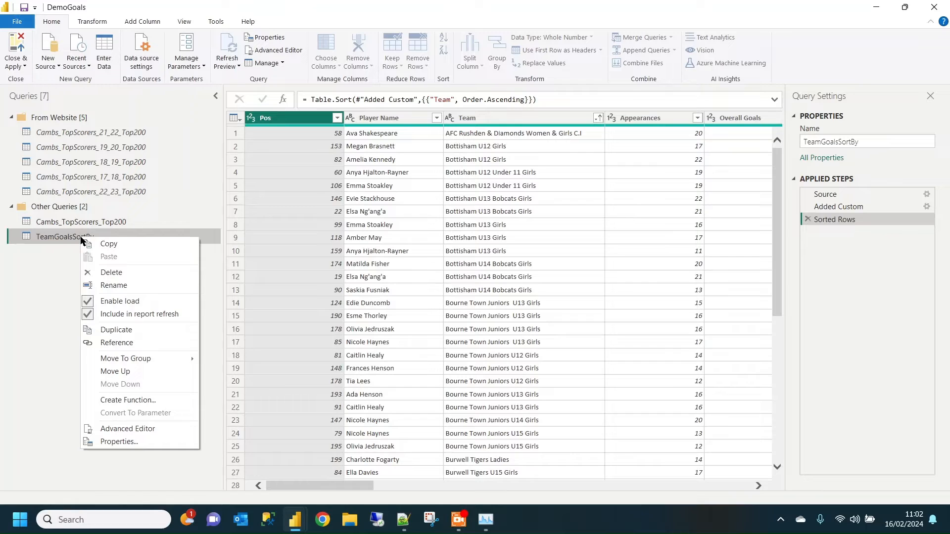
click(49, 262)
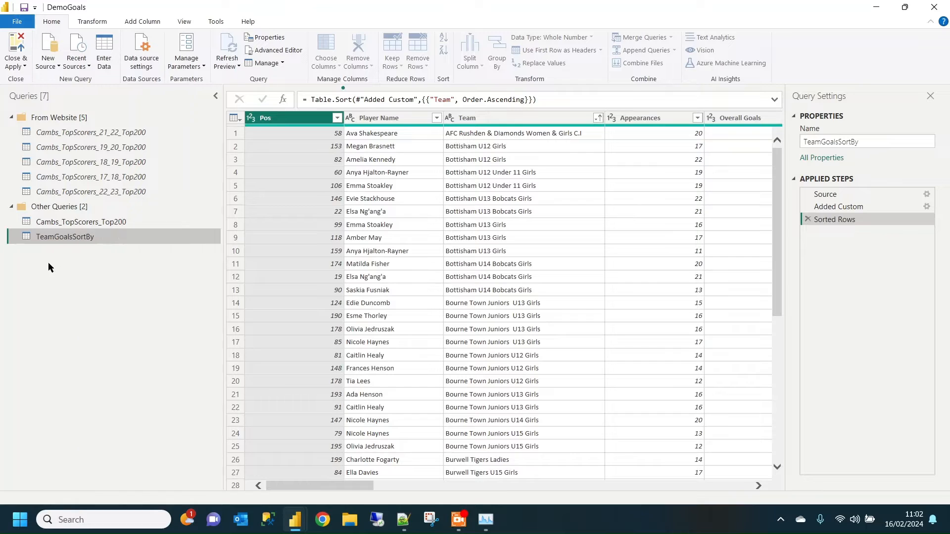
right_click(82, 238)
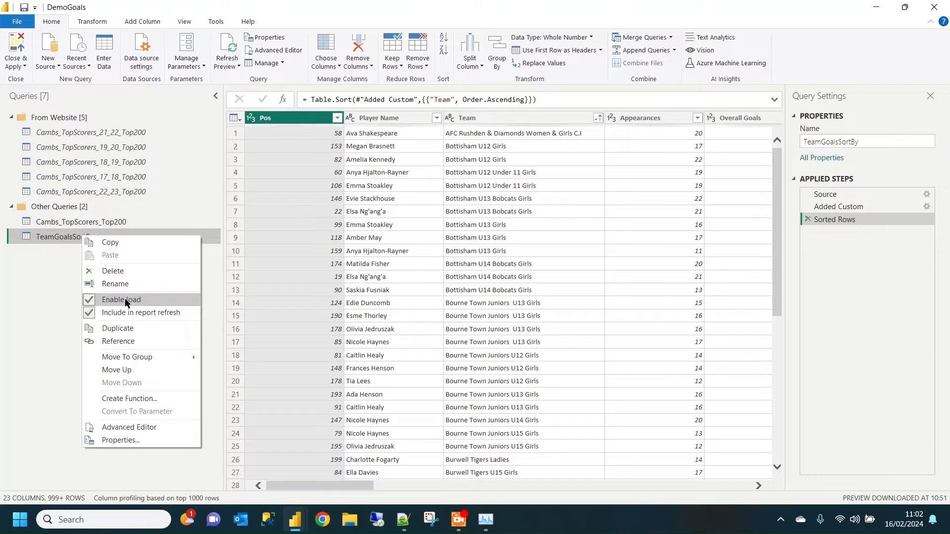
click(150, 300)
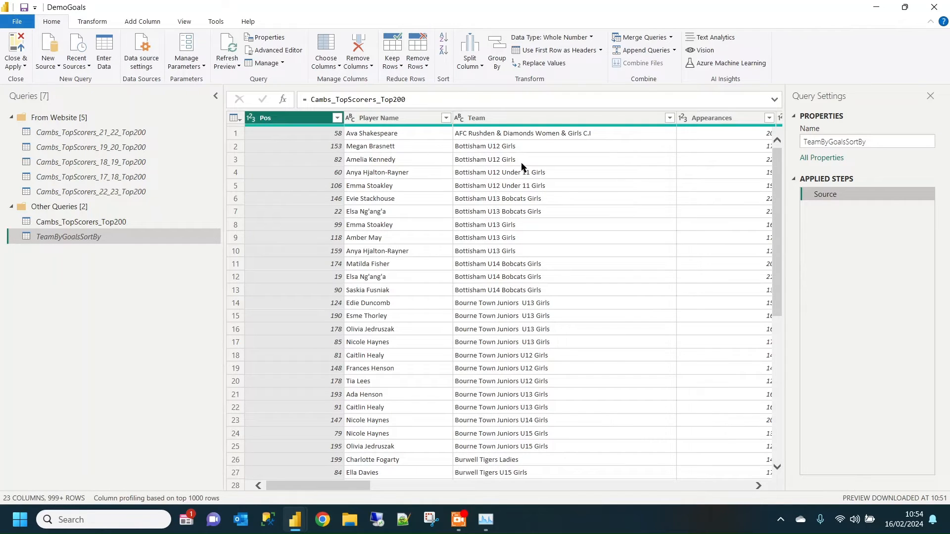
- Group the sort query's rows by Team, with a new column named Total Goals that sums Overall Goals
drag(349, 490, 329, 490)
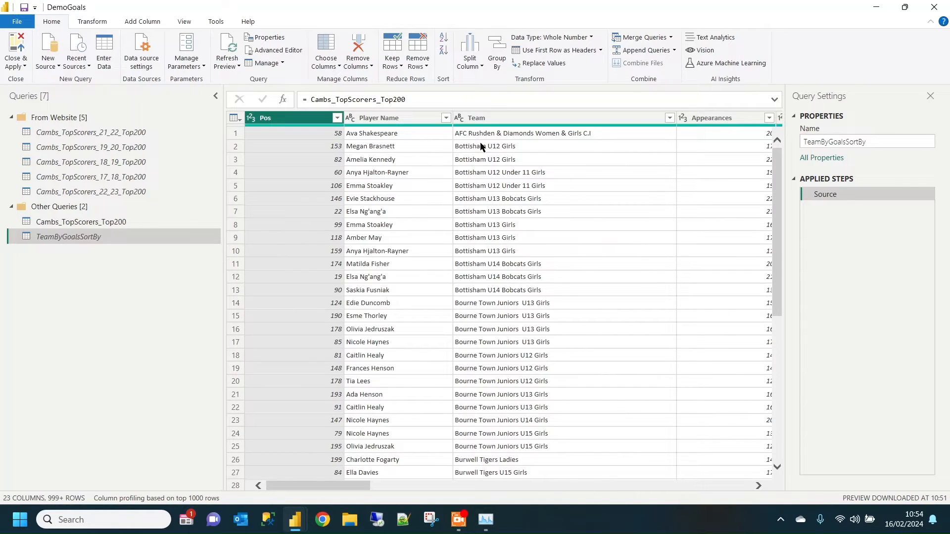
click(526, 122)
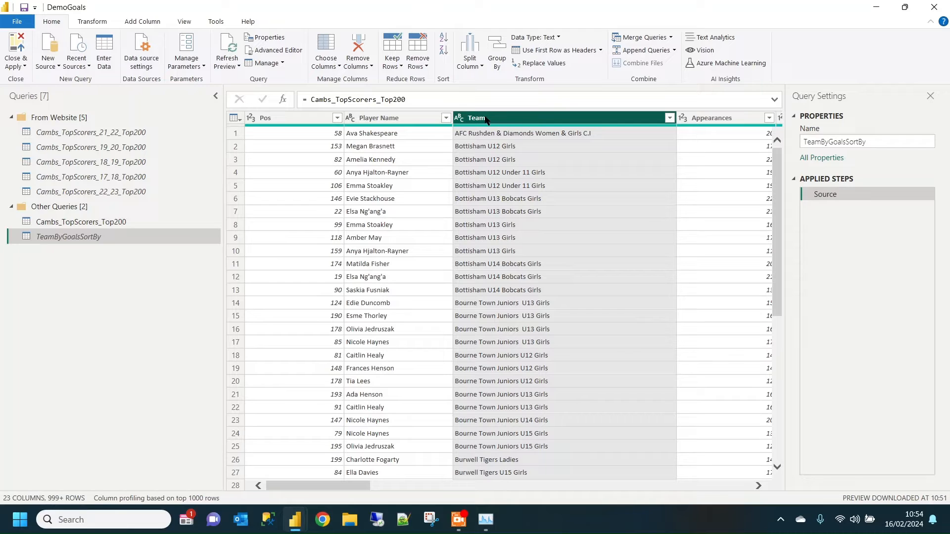
click(498, 58)
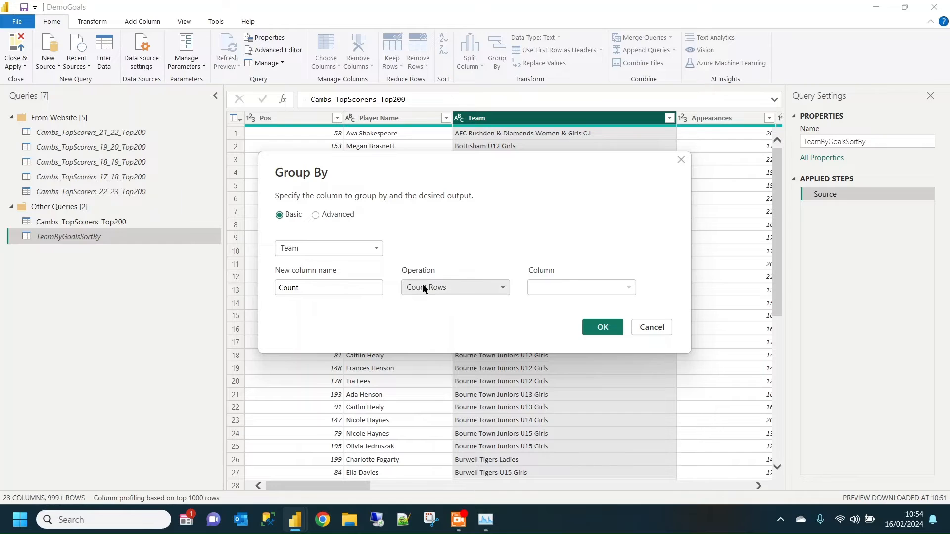
click(458, 286)
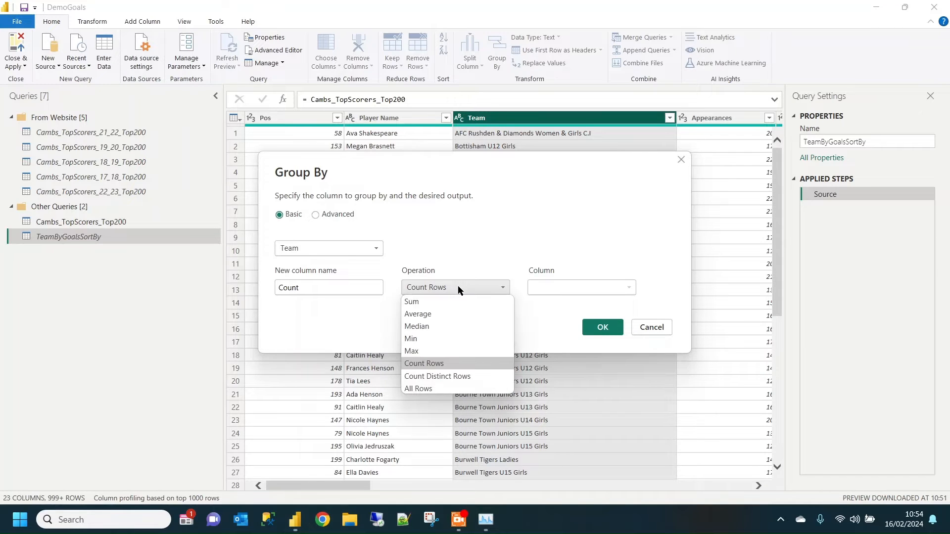
click(450, 301)
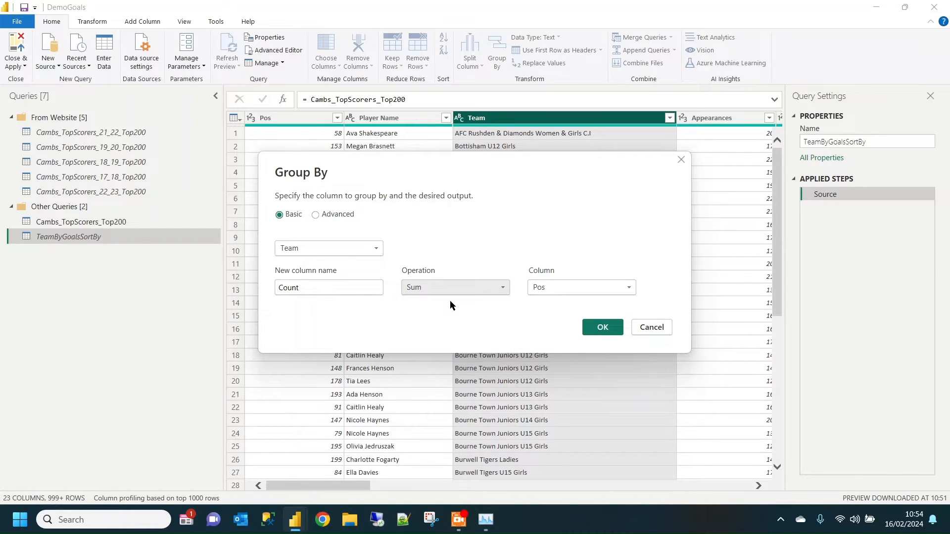
click(587, 283)
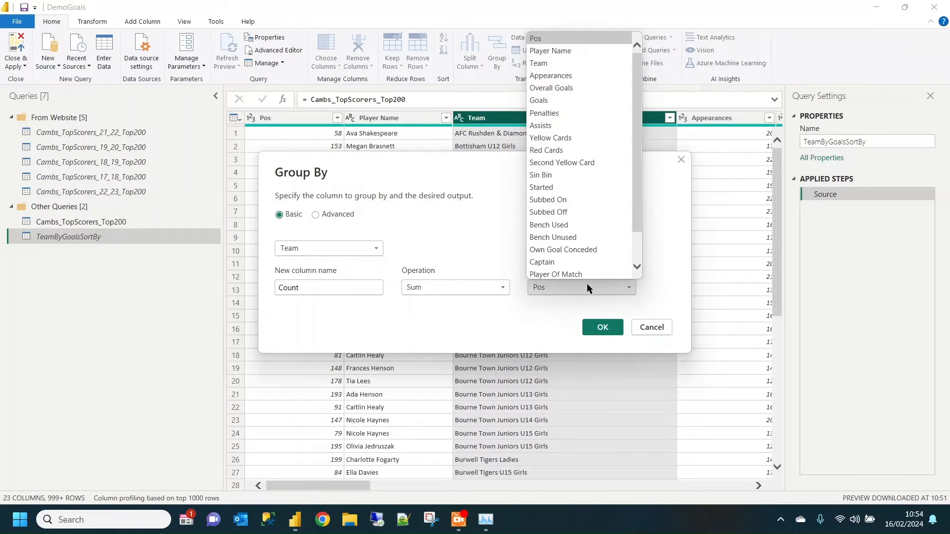
click(586, 86)
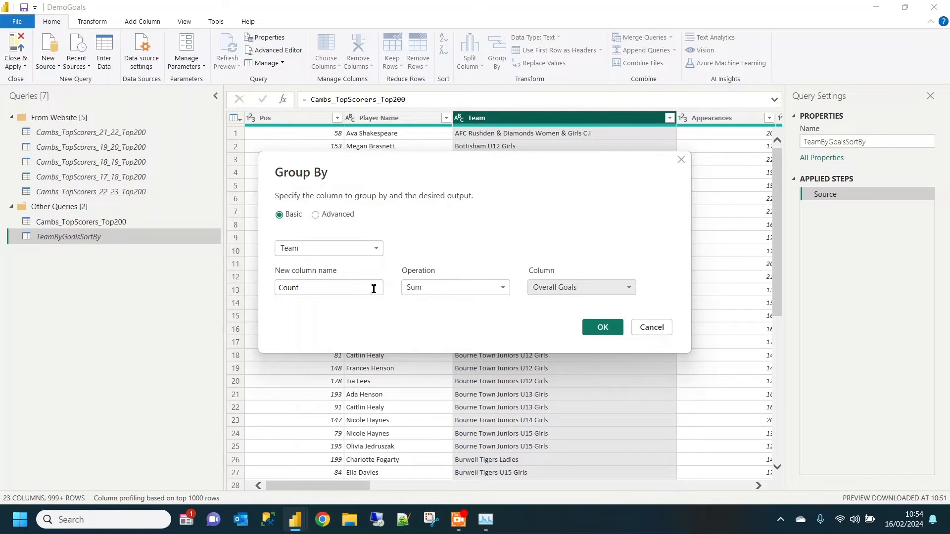
drag(348, 287, 244, 280)
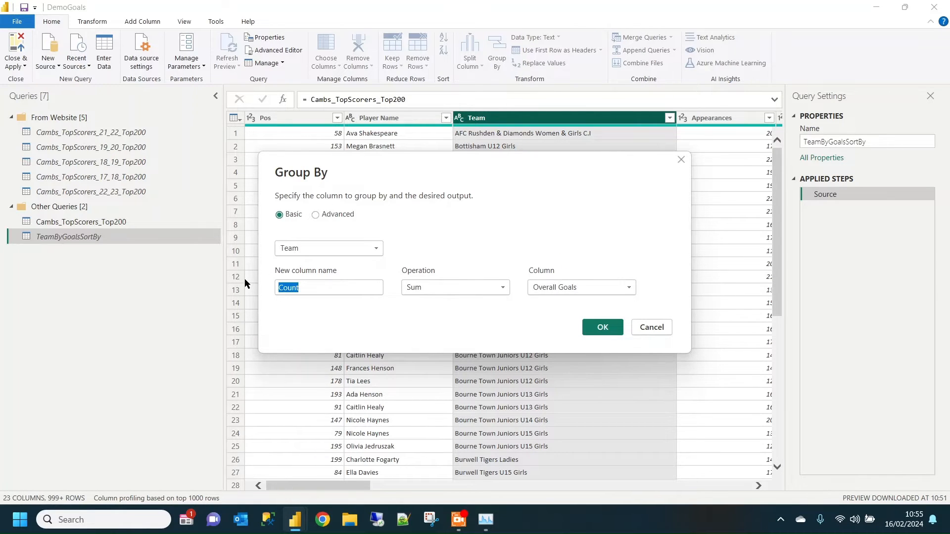
text(Total)
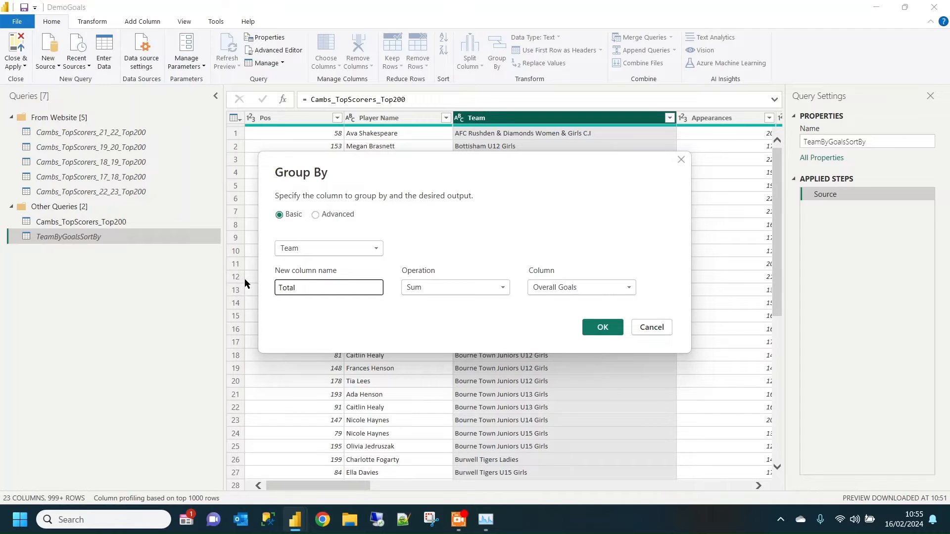
text( Goals)
click(599, 334)
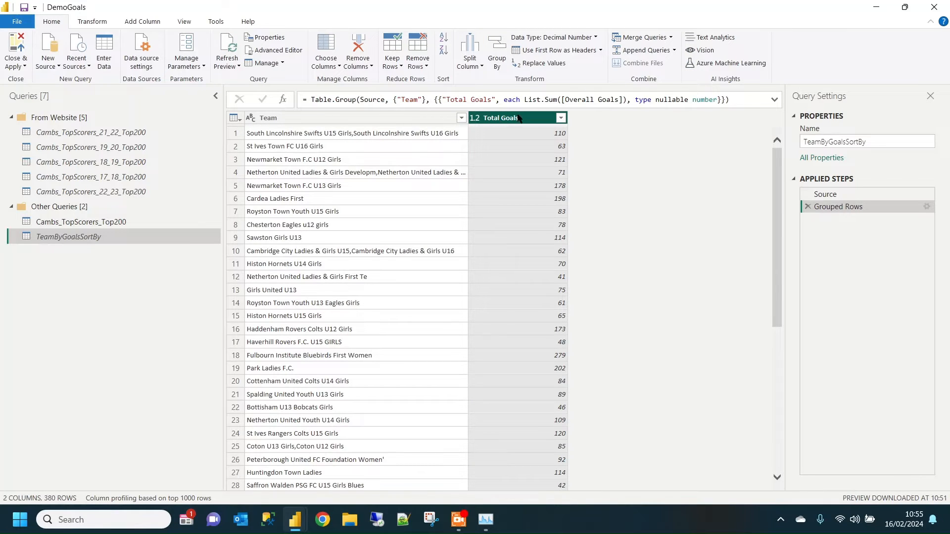
- Sort the grouped teams by Total Goals in descending order and add an index column starting from 1
click(444, 50)
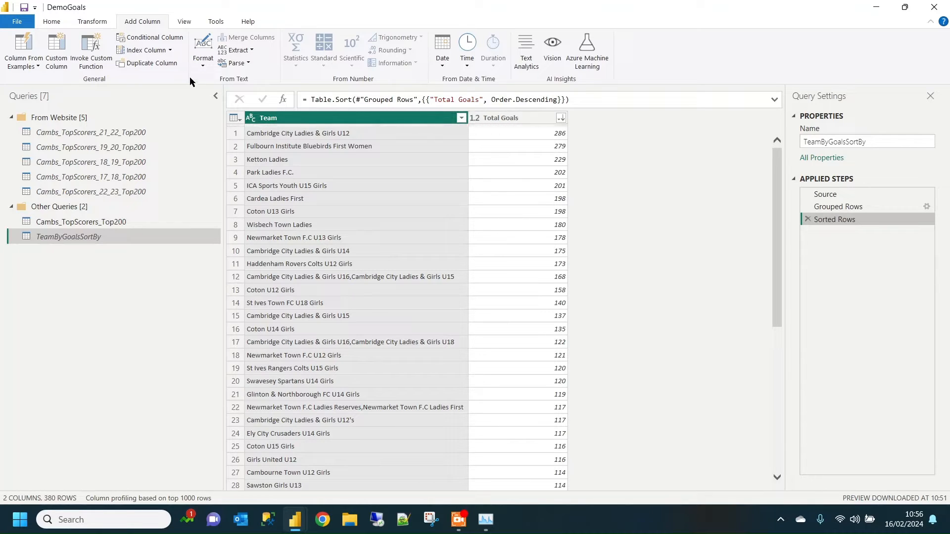
click(169, 50)
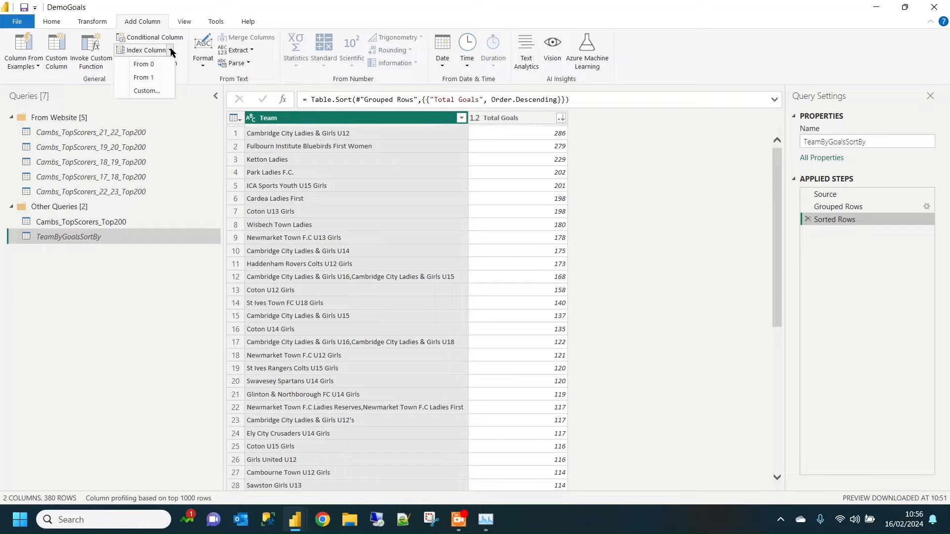
click(158, 78)
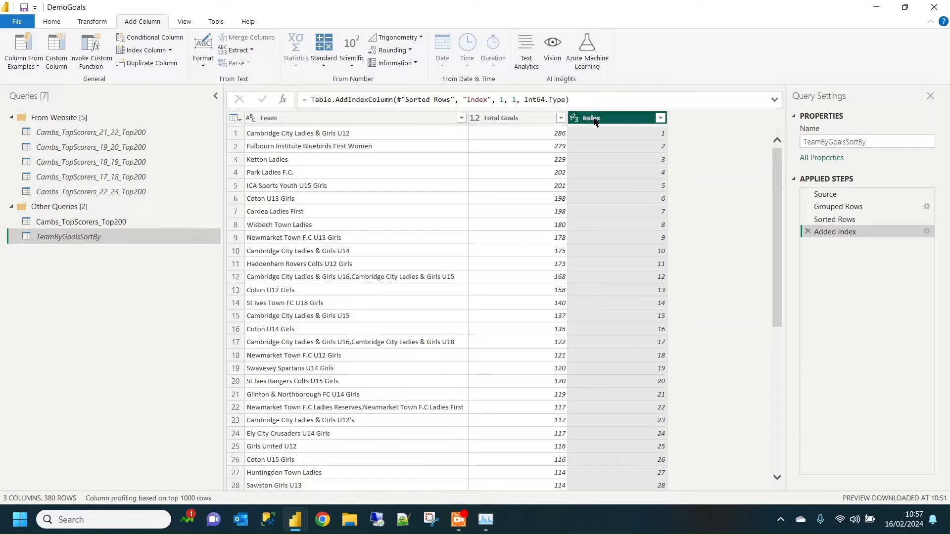
- Rename the index column to SortBy by editing the column name in the Added Index step's formula
drag(485, 98, 467, 101)
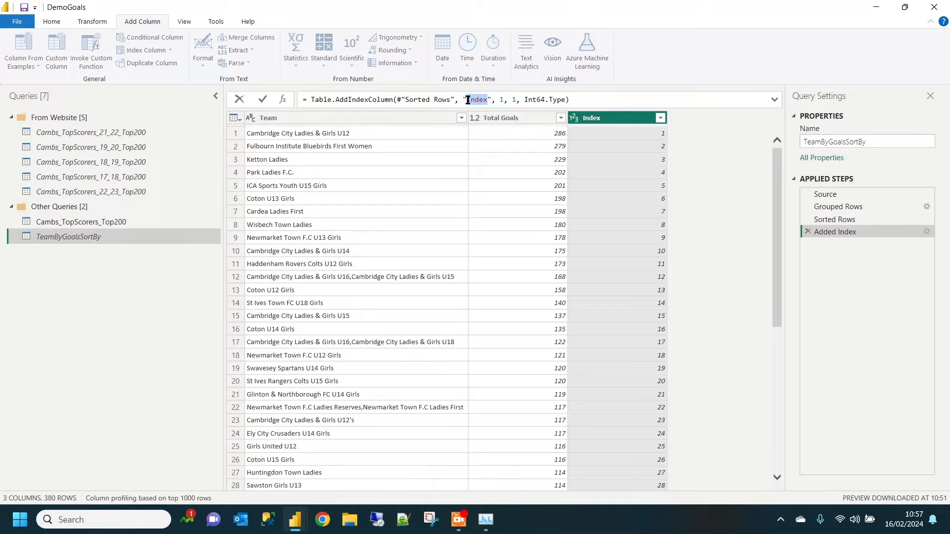
text(OrtBy)
click(467, 100)
text(S)
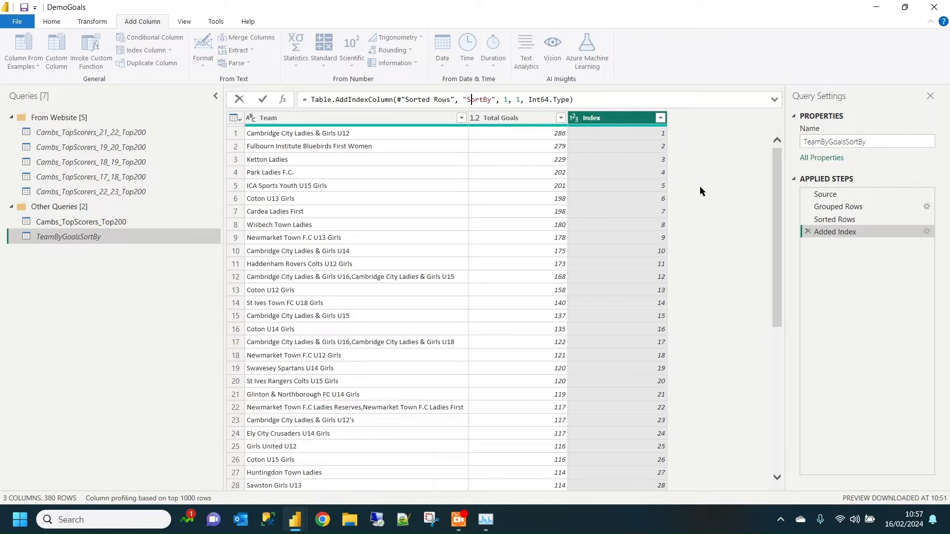
key(Return)
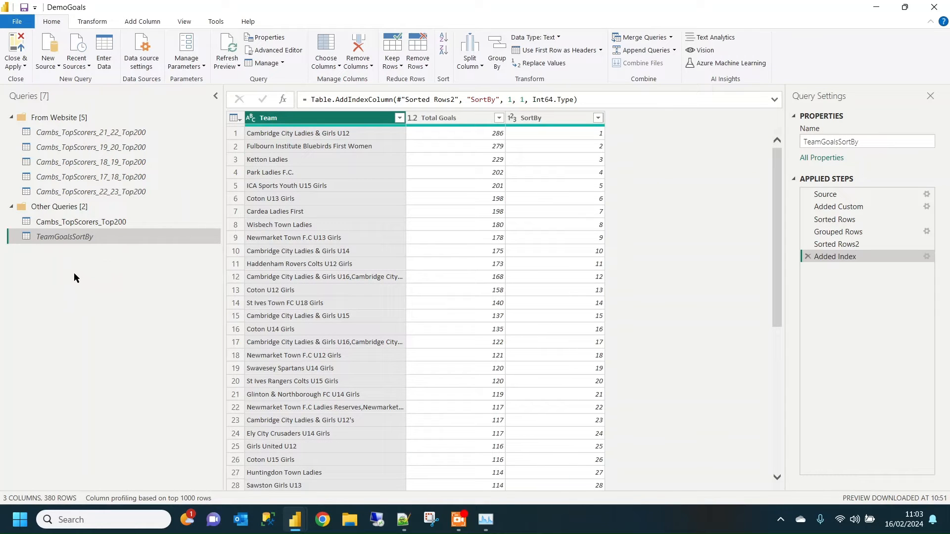
- Merge the Cambs_TopScorers_Top200 query with TeamGoalsSortBy, matching on the Team columns with a Left Outer join
click(126, 223)
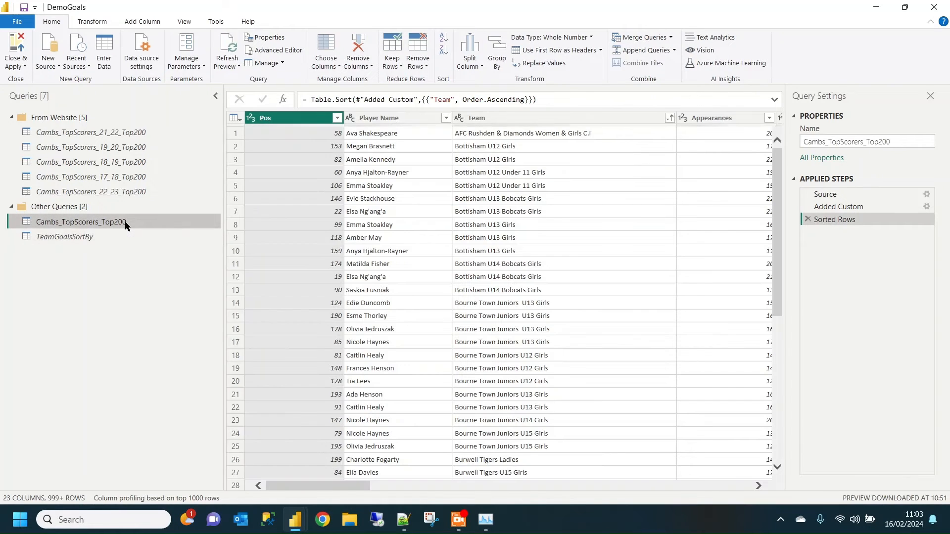
click(642, 40)
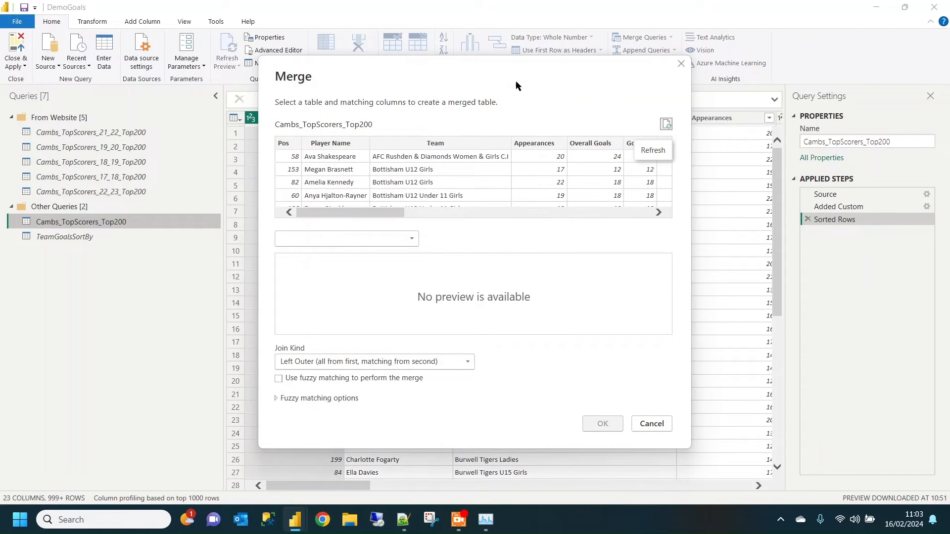
click(425, 144)
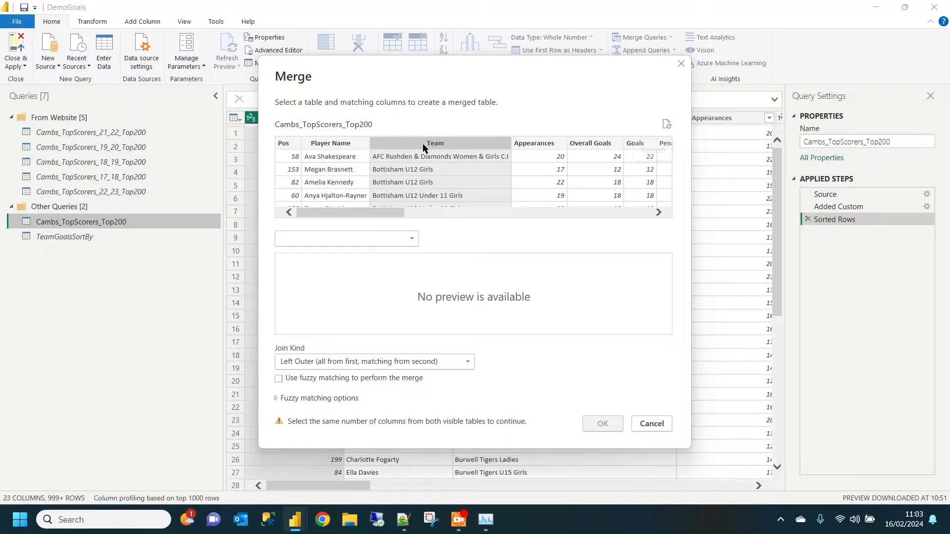
click(413, 241)
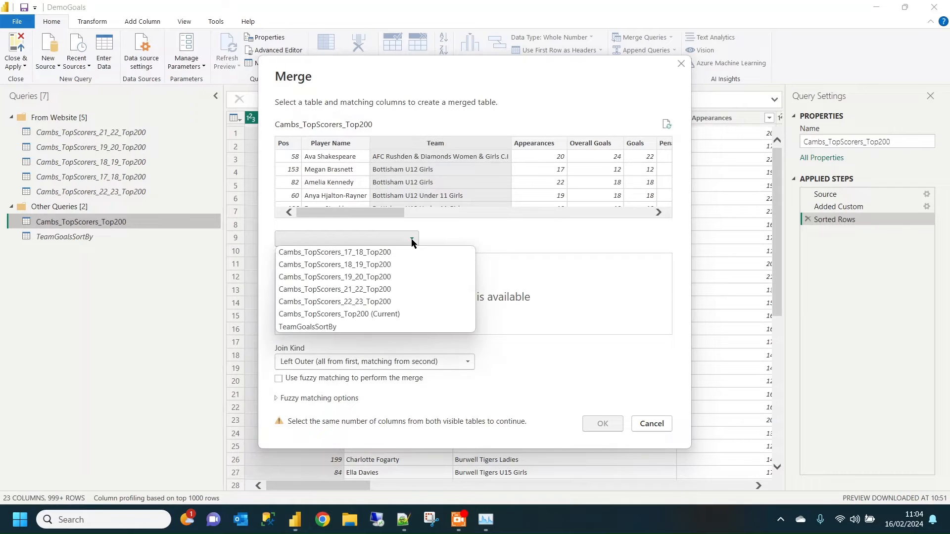
click(350, 326)
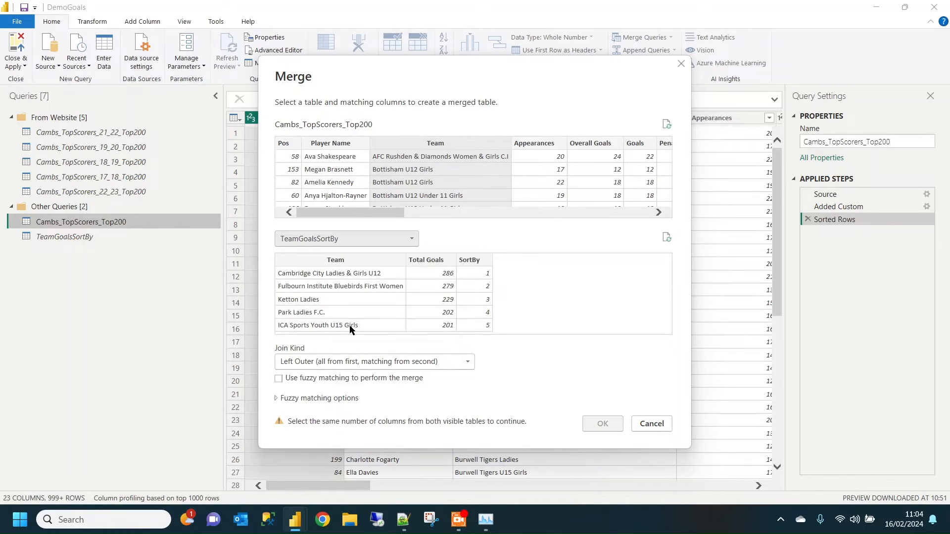
click(346, 260)
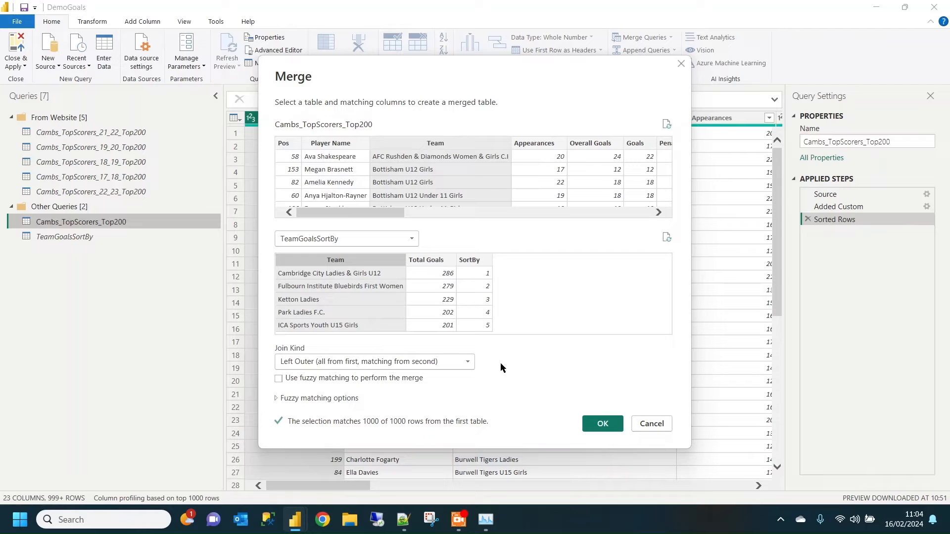
click(604, 424)
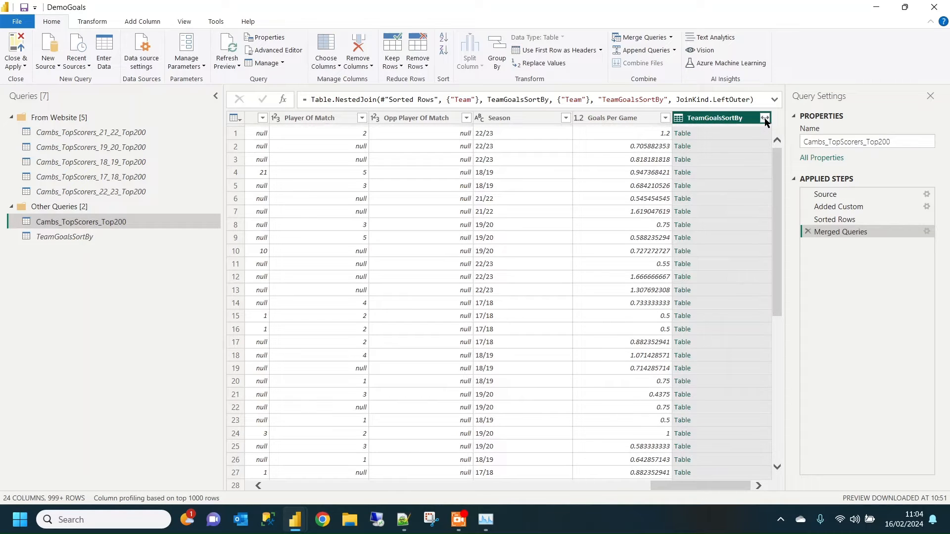
- Expand the merged TeamGoalsSortBy column to include only SortBy, without the original column name as prefix
click(765, 118)
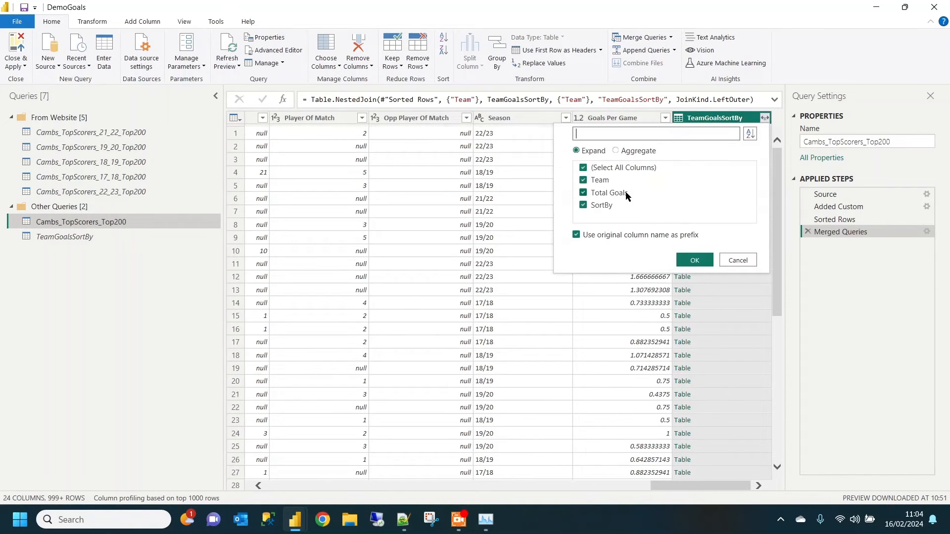
click(583, 169)
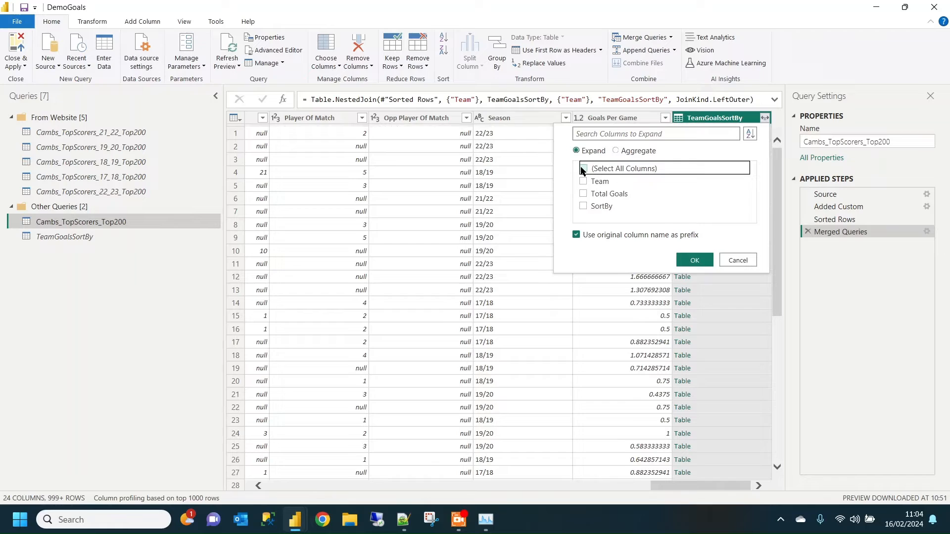
click(584, 207)
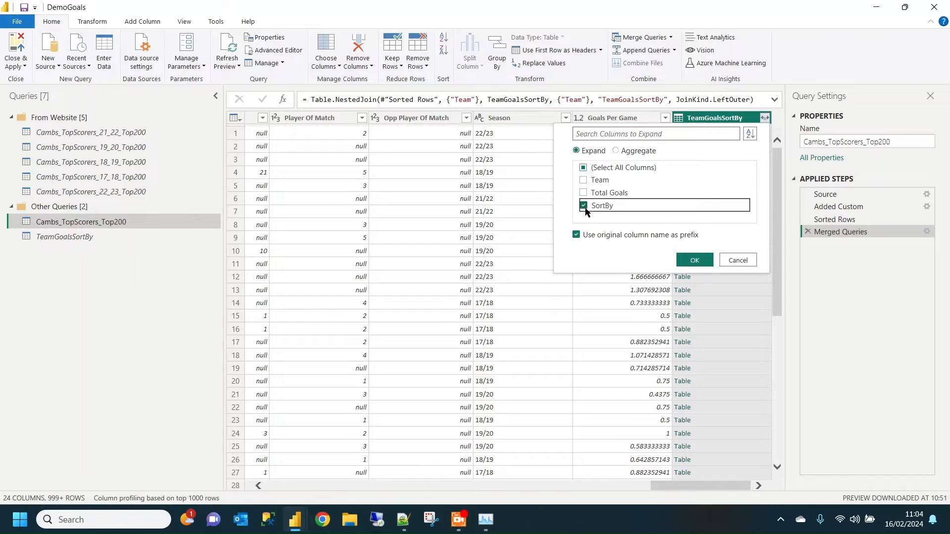
click(577, 235)
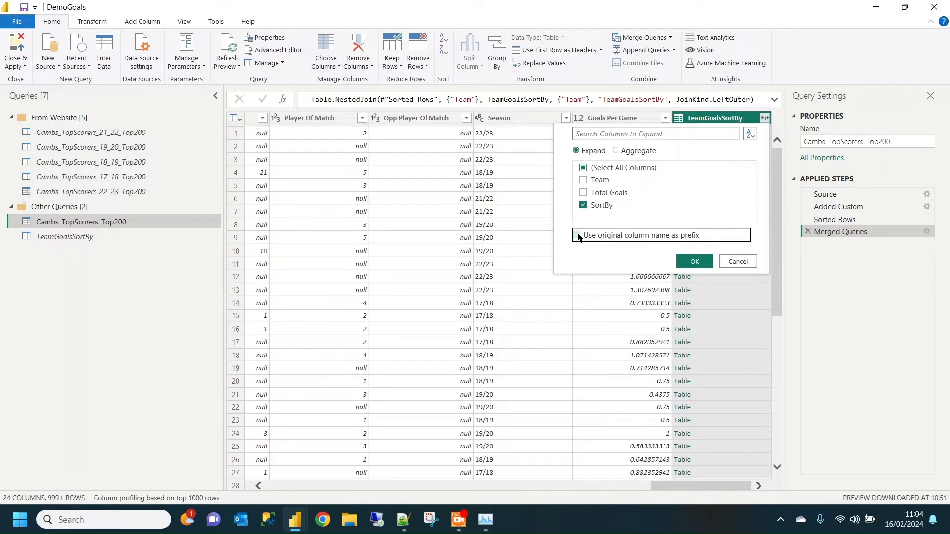
click(693, 262)
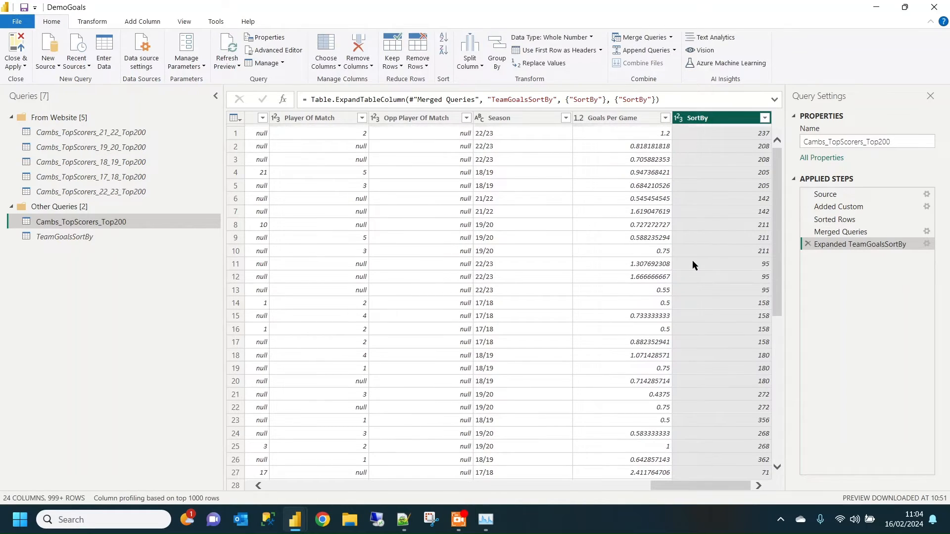
- Rename the expanded column to Team SortBy by editing the Expanded TeamGoalsSortBy step's formula
click(623, 100)
text(Team)
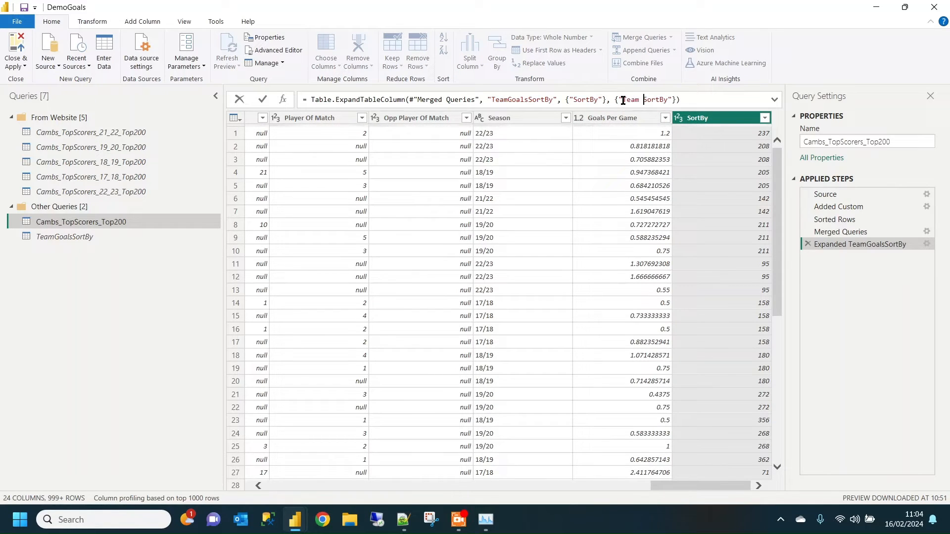
key(Return)
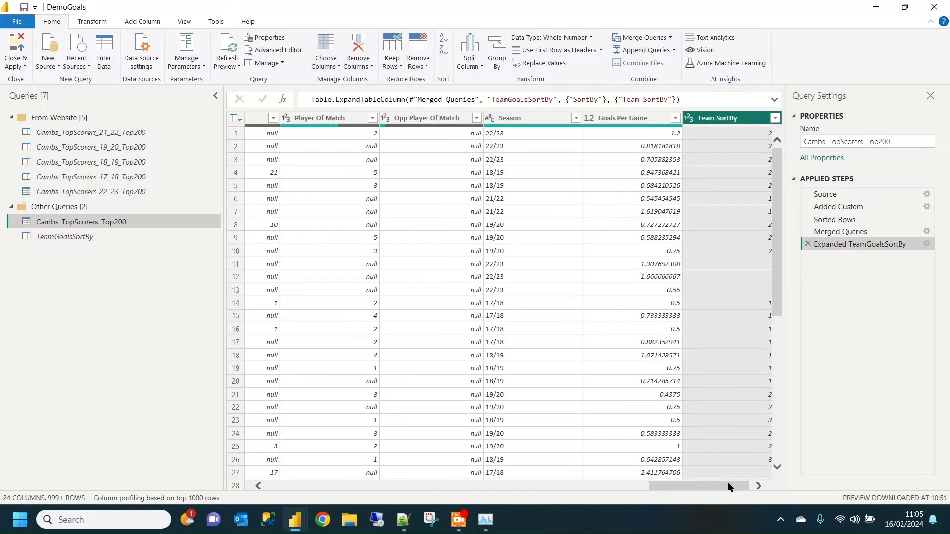
- Apply the merged query changes, close the query editor and return to the report
drag(730, 481, 771, 489)
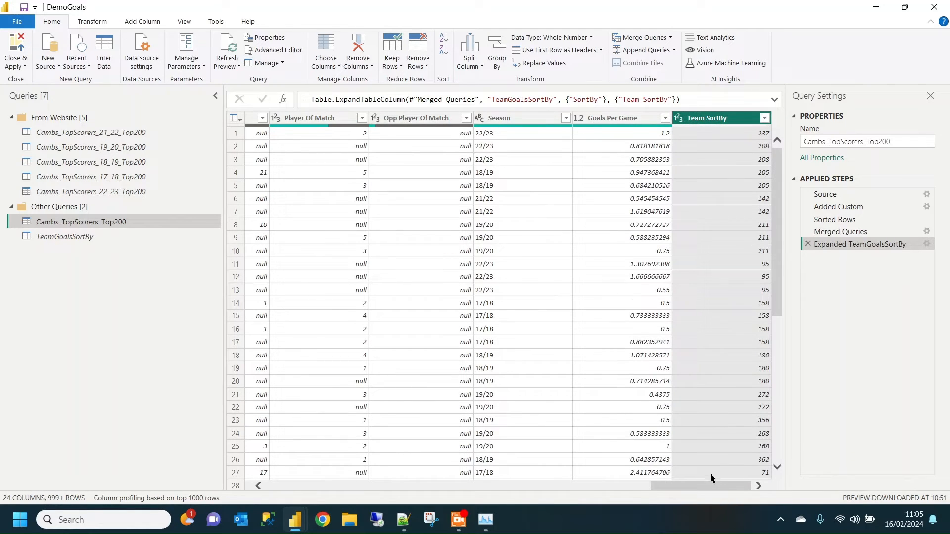
drag(704, 486, 319, 487)
click(22, 66)
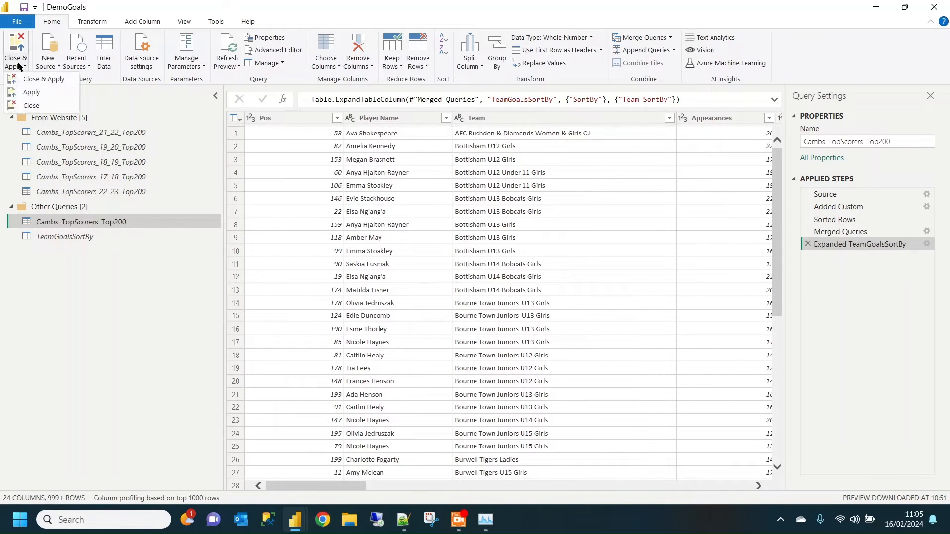
click(24, 80)
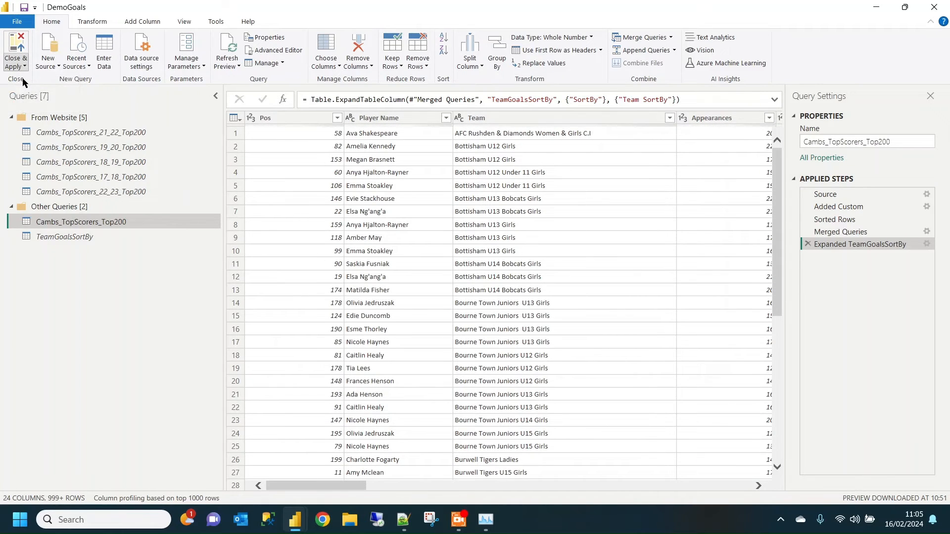
key(alt+Tab)
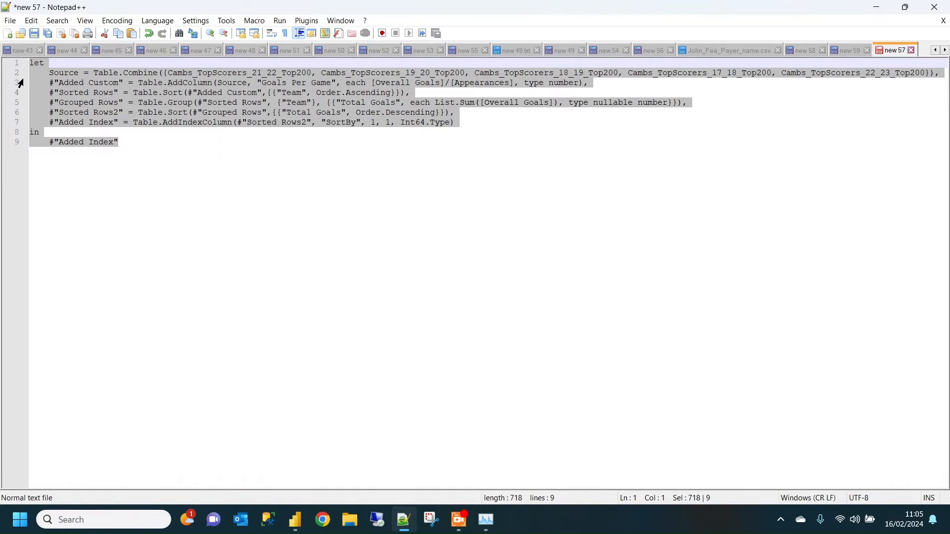
key(alt+Tab)
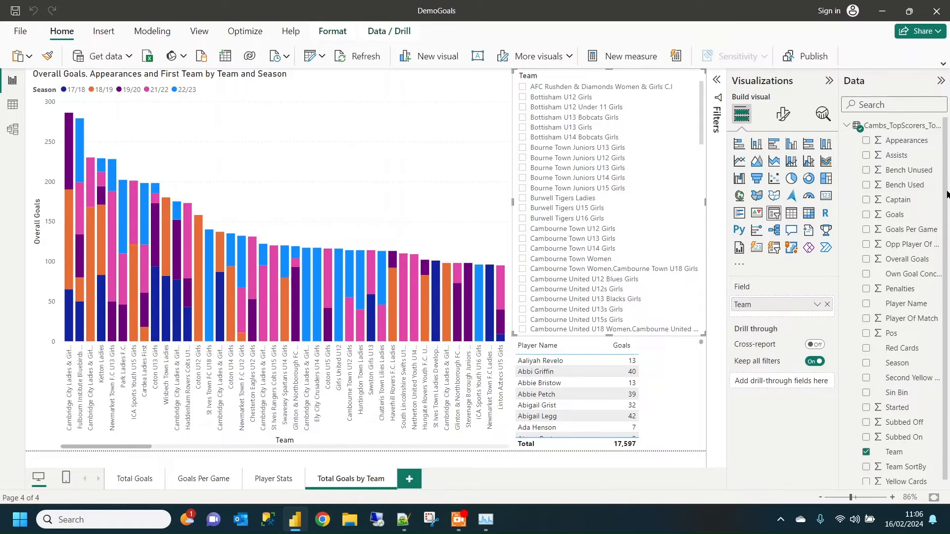
- Try to set the Team column to sort by the Team SortBy column
scroll(947, 198, down, 1)
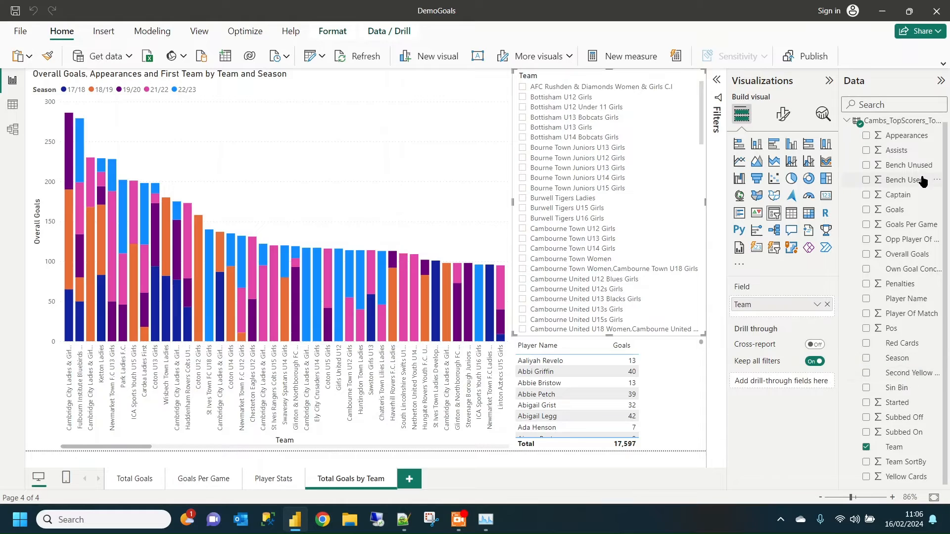
click(893, 447)
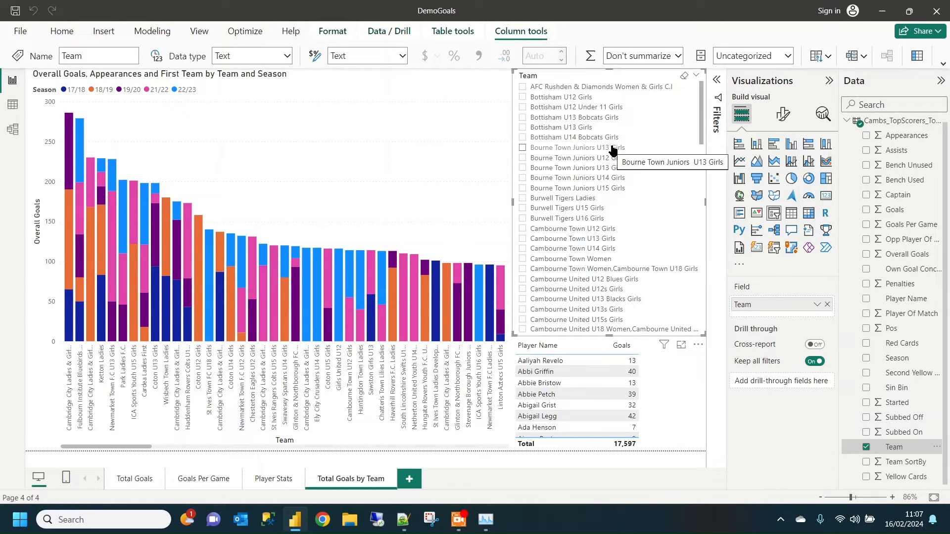
click(830, 61)
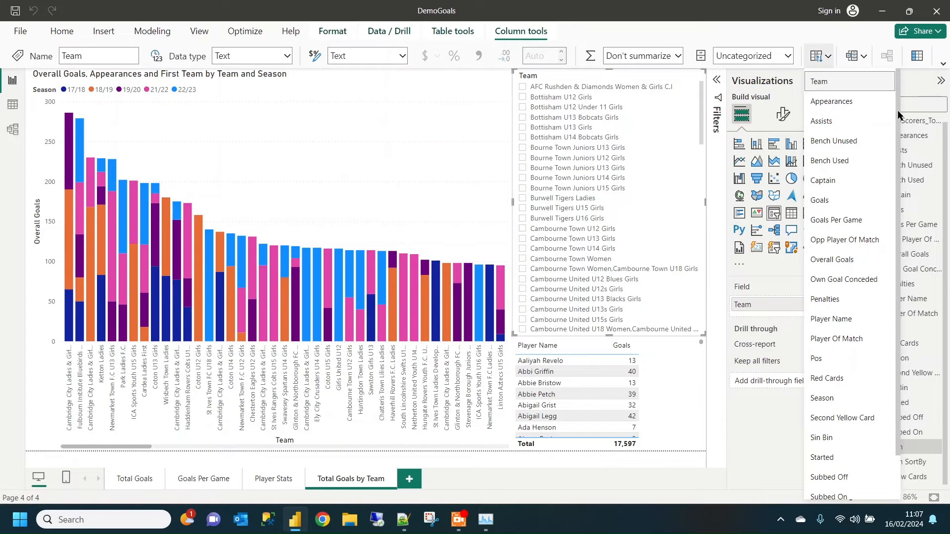
drag(898, 113, 910, 217)
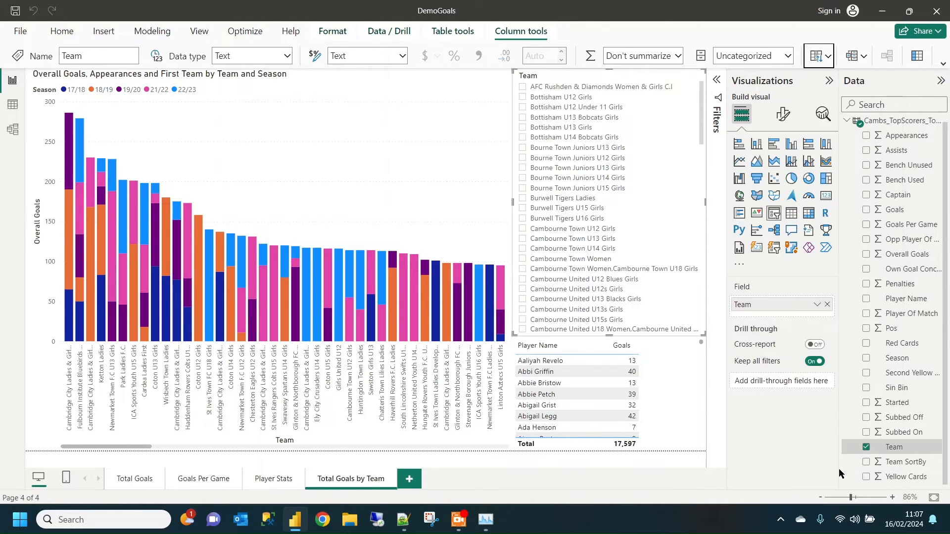
click(844, 471)
click(634, 291)
- Reopen the query editor and enable loading of the TeamGoalsSortBy query into the report
click(62, 32)
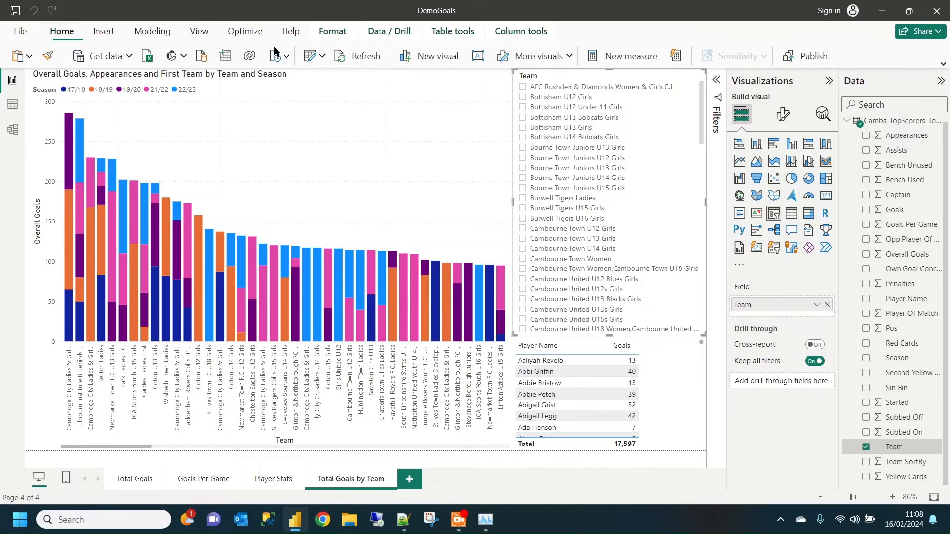
click(307, 57)
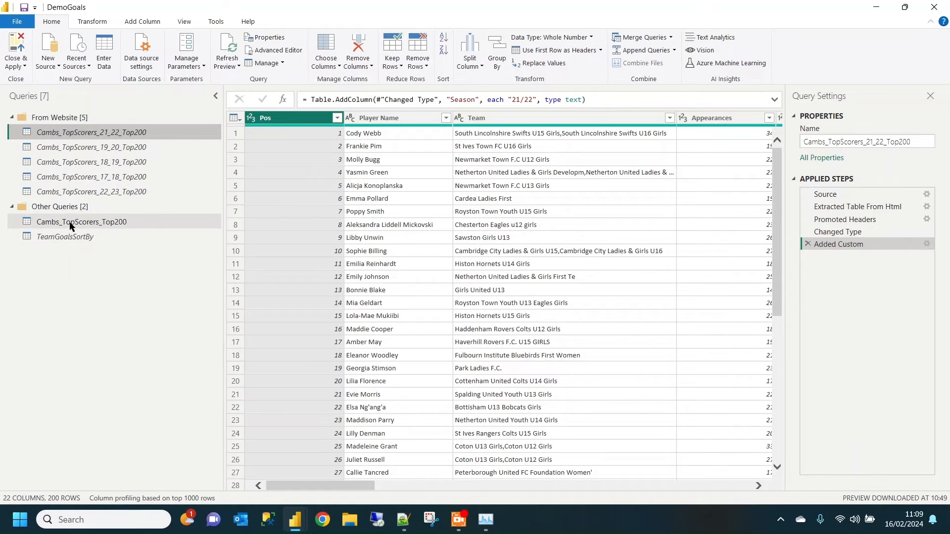
click(94, 238)
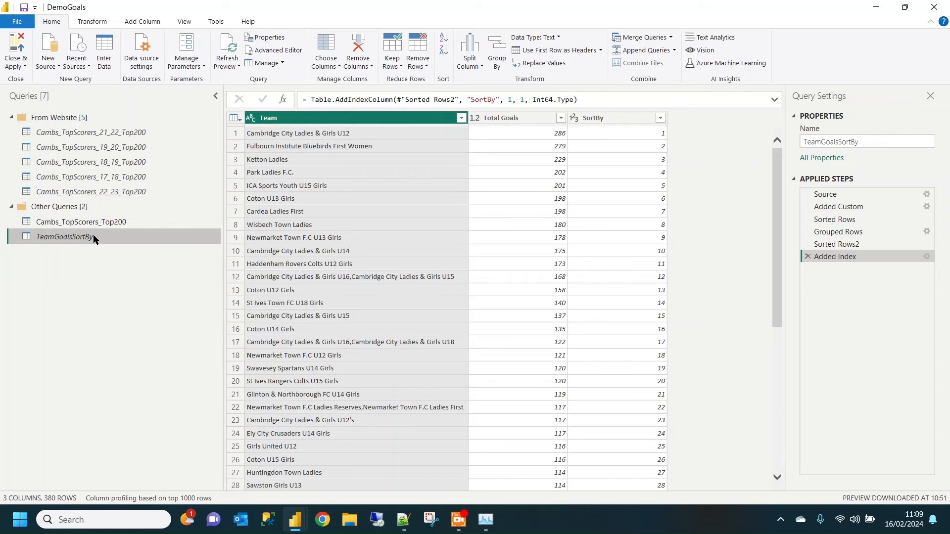
right_click(94, 238)
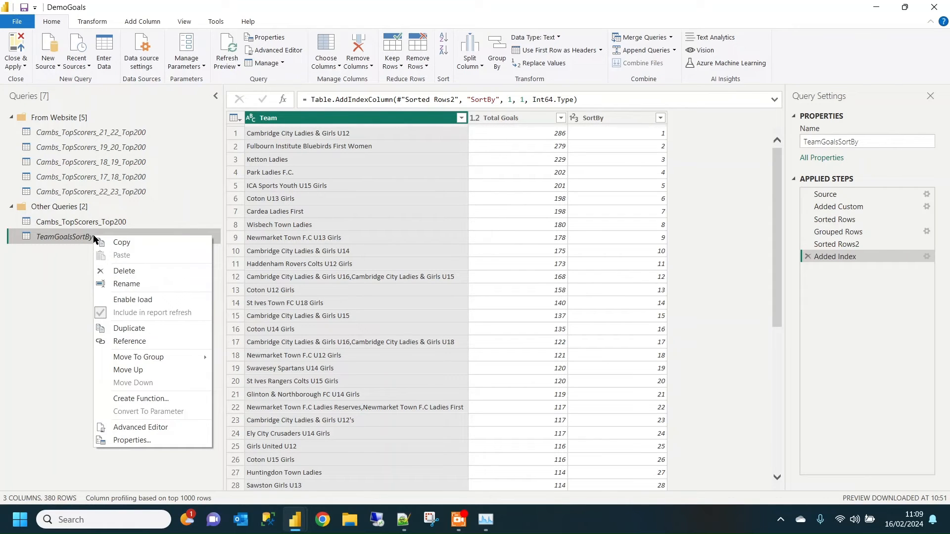
click(149, 301)
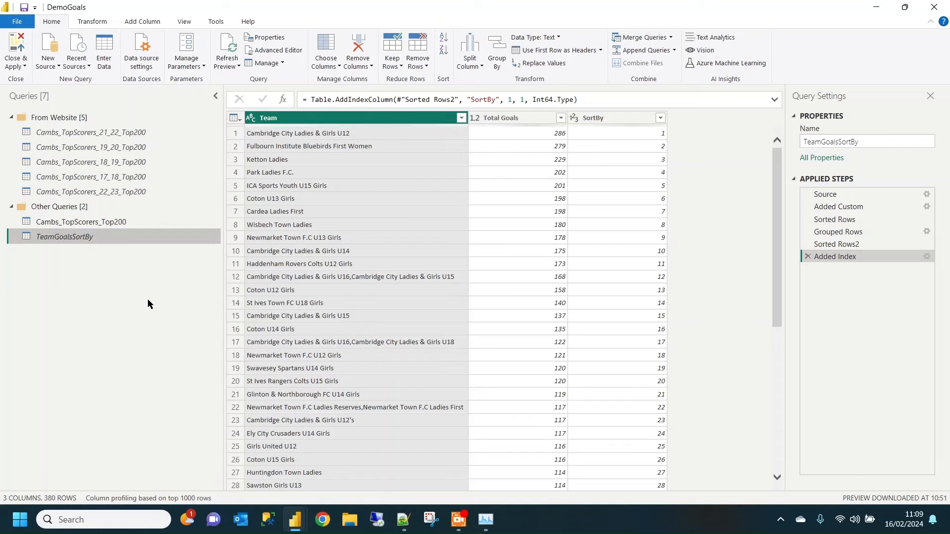
- Rename the TeamGoalsSortBy query to DimTeam, then close the query editor and apply the changes
right_click(68, 238)
click(103, 285)
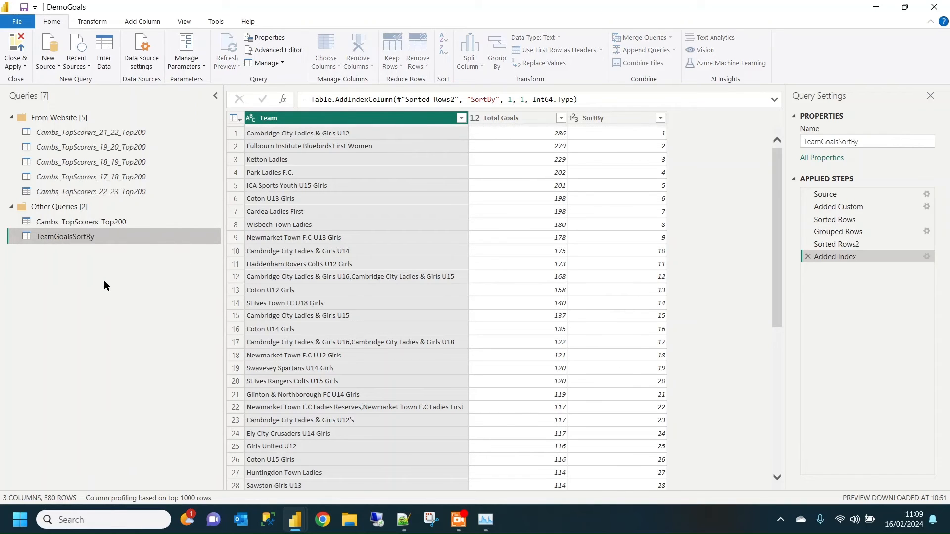
text(Dim)
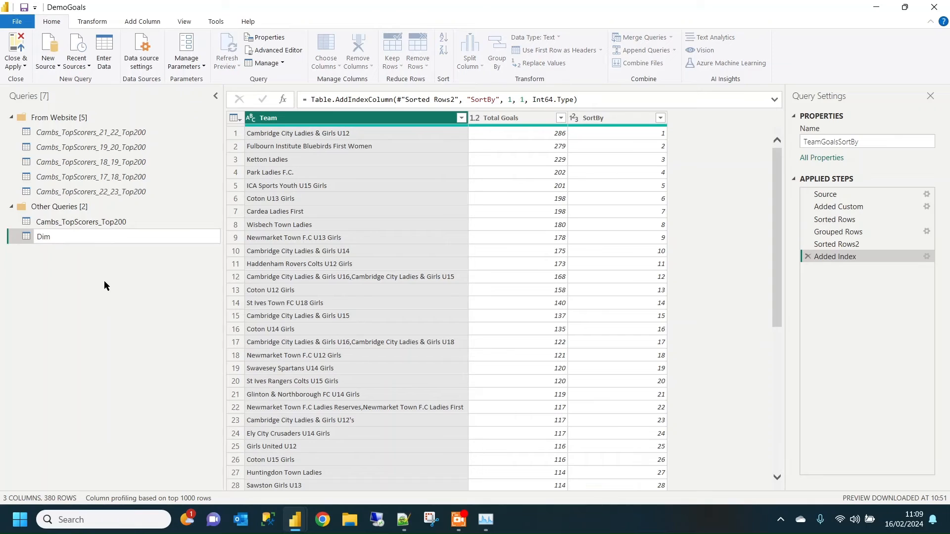
text(Team)
key(Return)
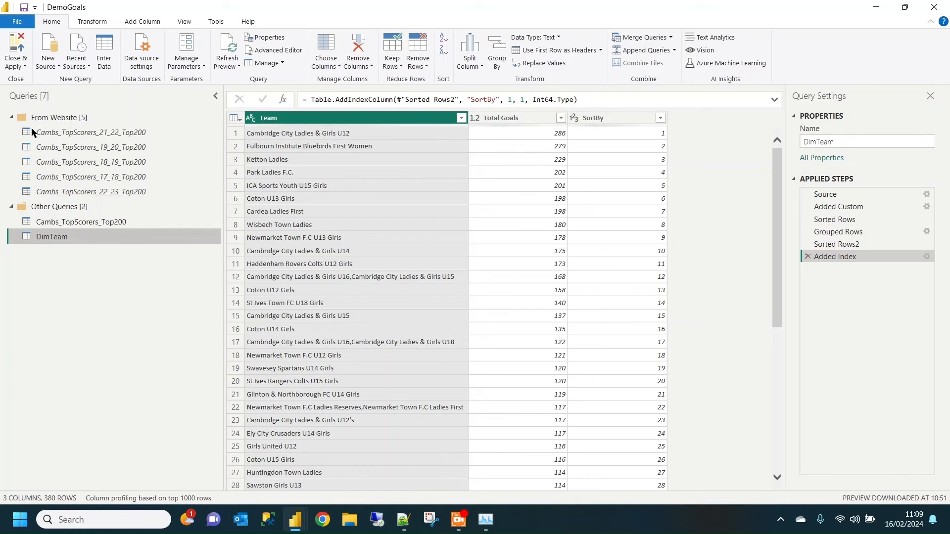
click(16, 66)
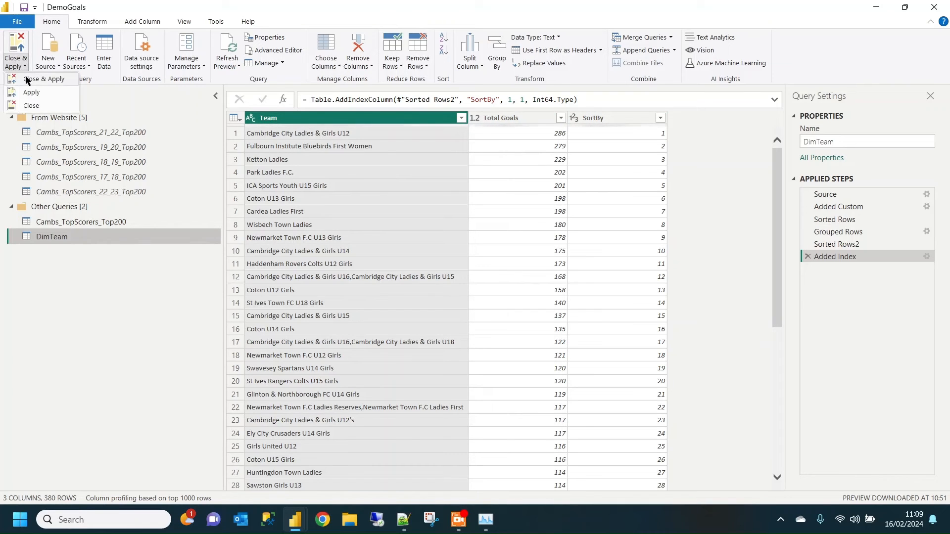
click(29, 80)
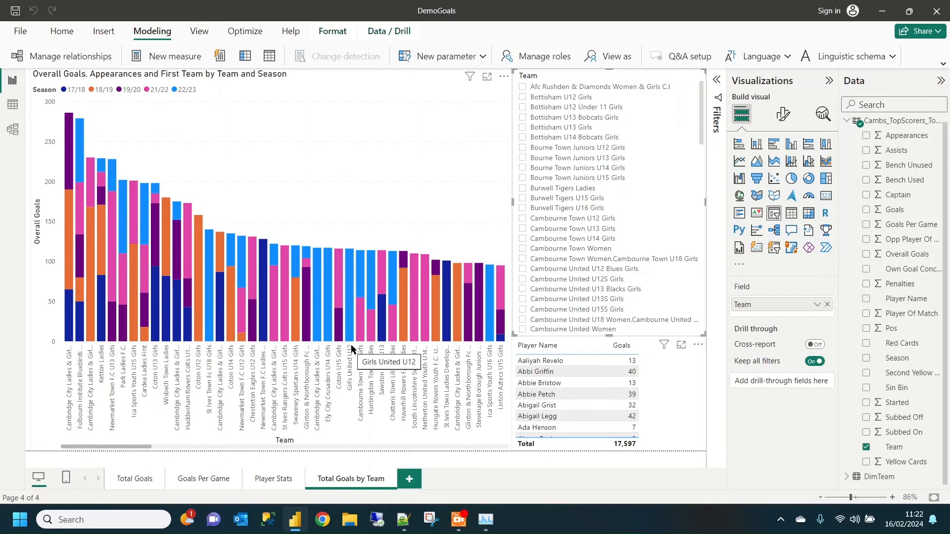
- Create an active many-to-one relationship from Cambs_TopScorers_Top200 to DimTeam on their Team columns, with single cross-filter direction
click(54, 56)
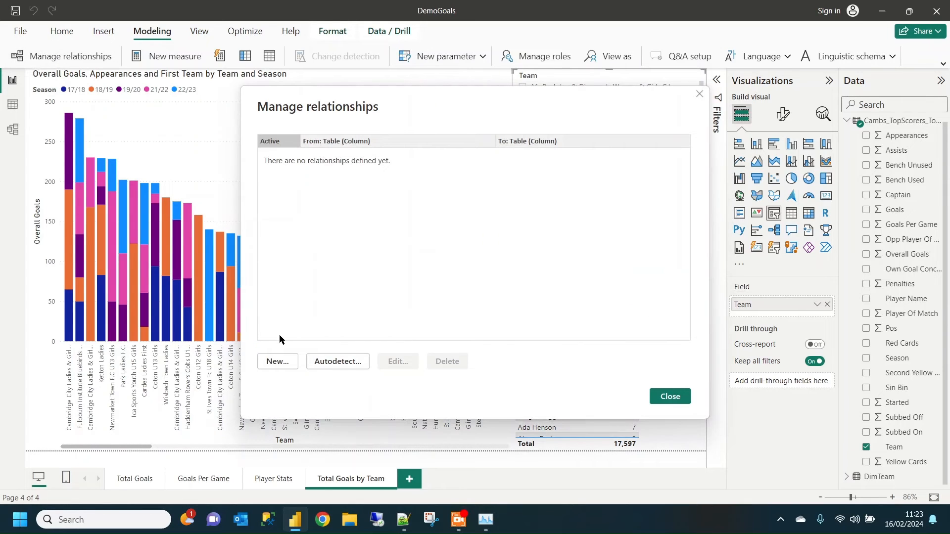
click(275, 362)
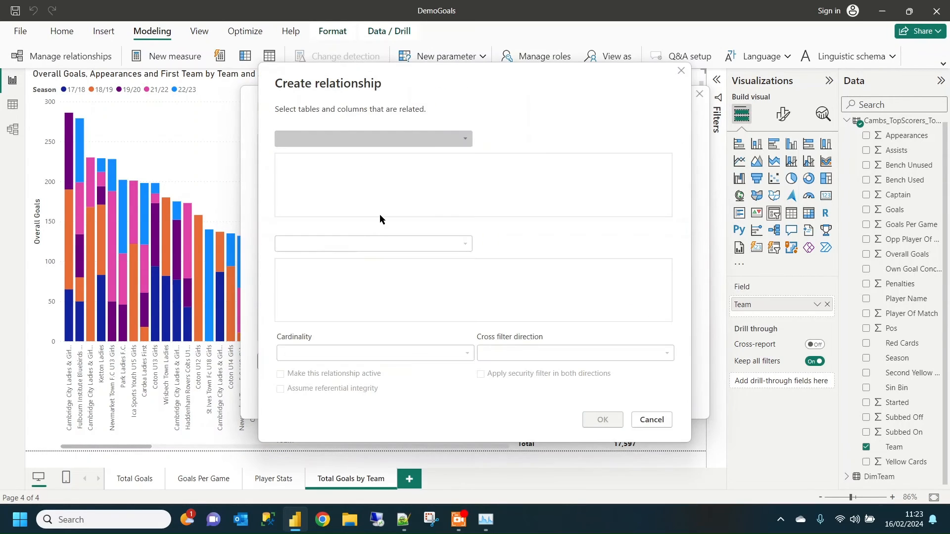
click(466, 139)
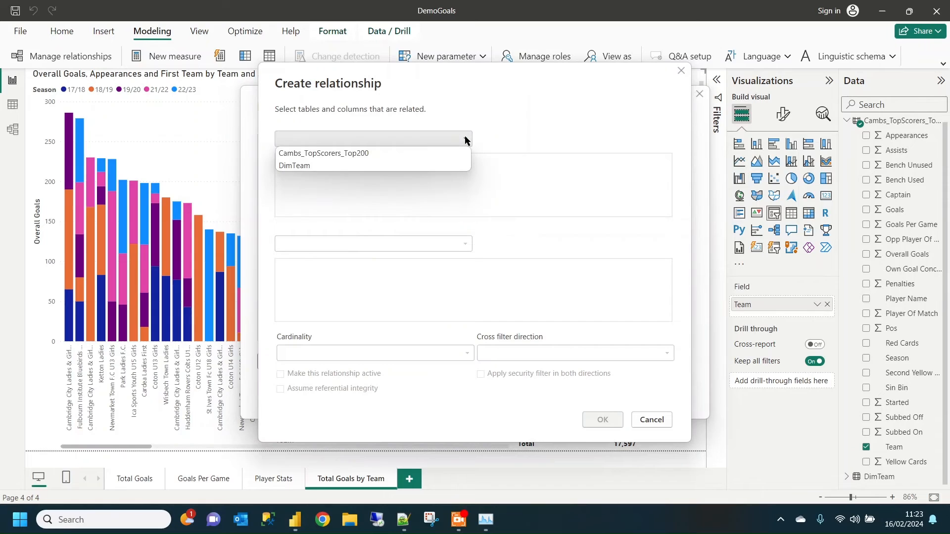
click(429, 156)
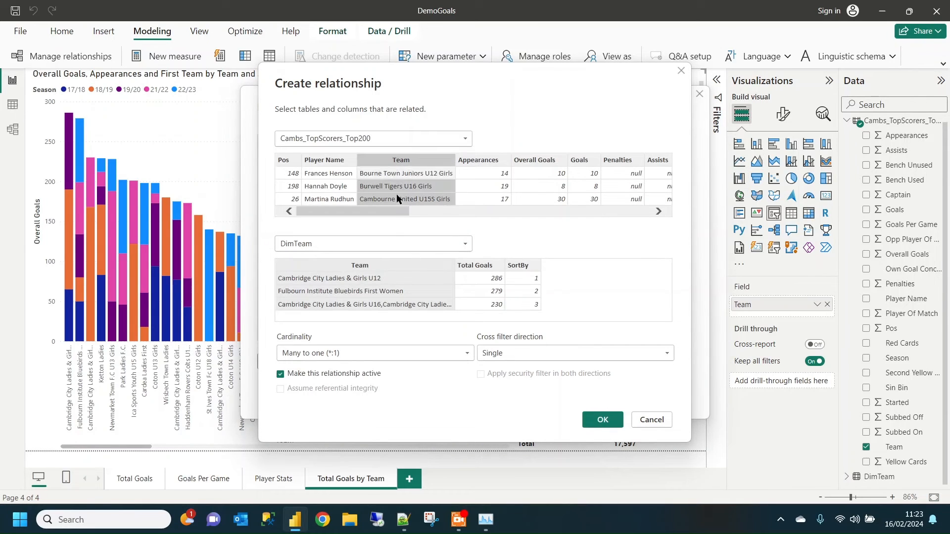
click(355, 268)
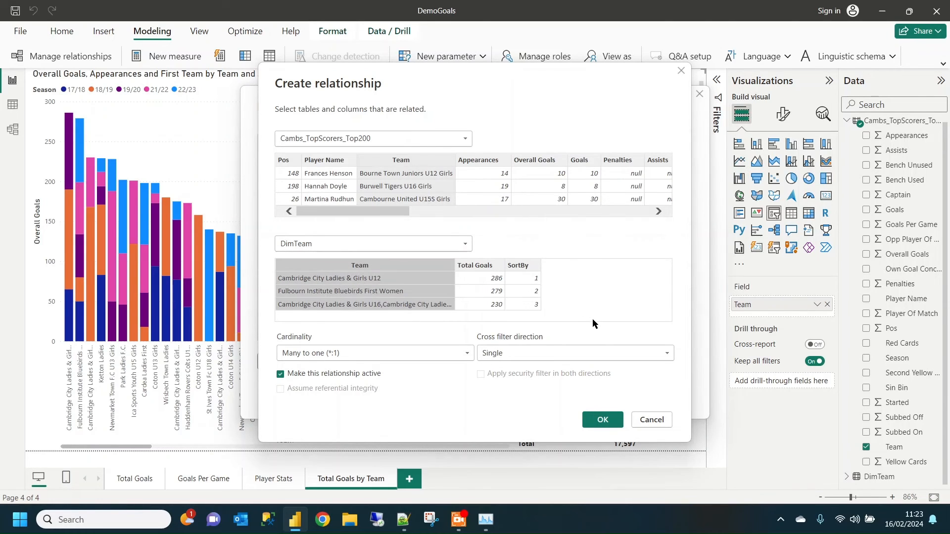
click(603, 422)
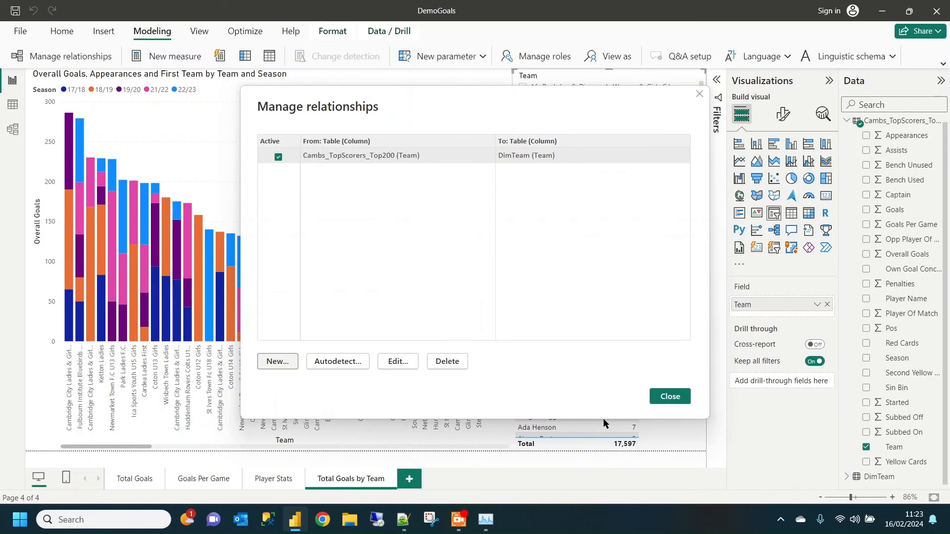
click(671, 397)
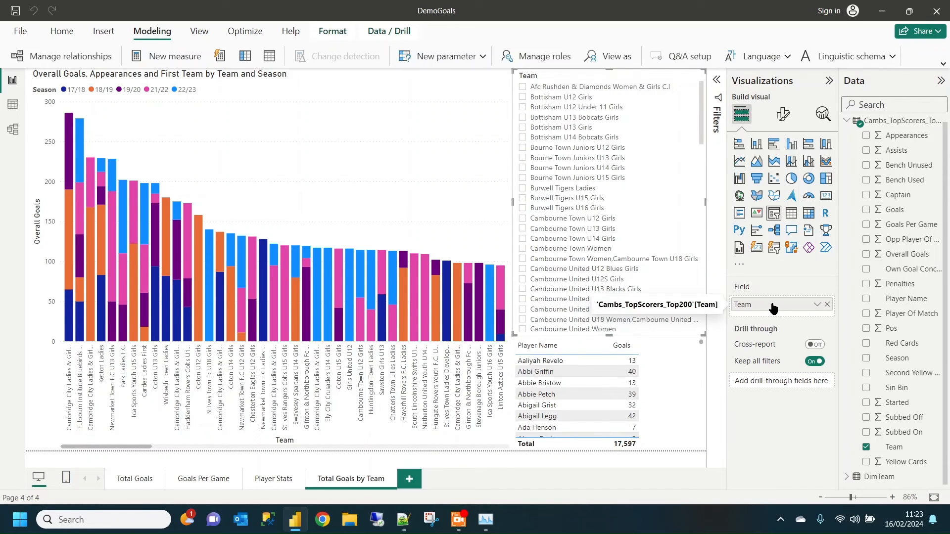
- Replace the Team field in the slicer with the Team column from the DimTeam table
click(828, 305)
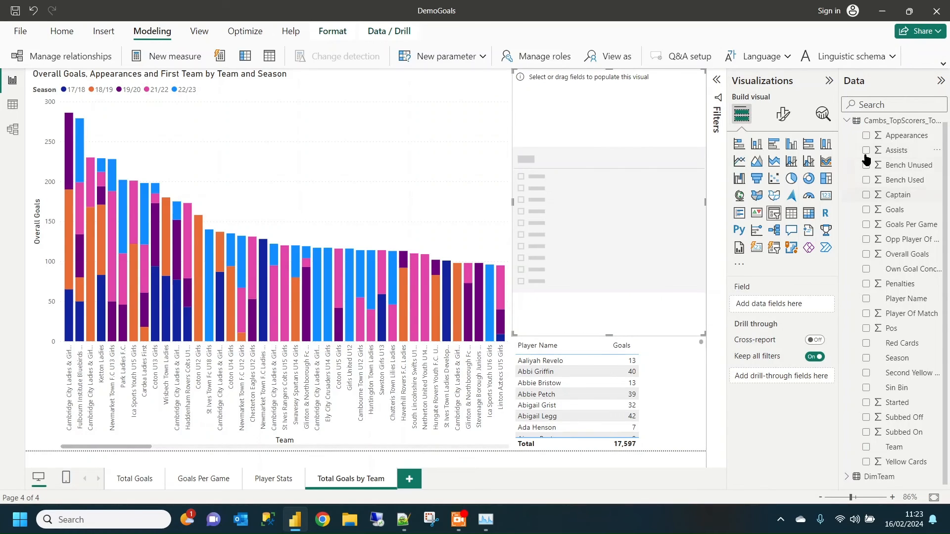
click(847, 477)
scroll(947, 372, down, 1)
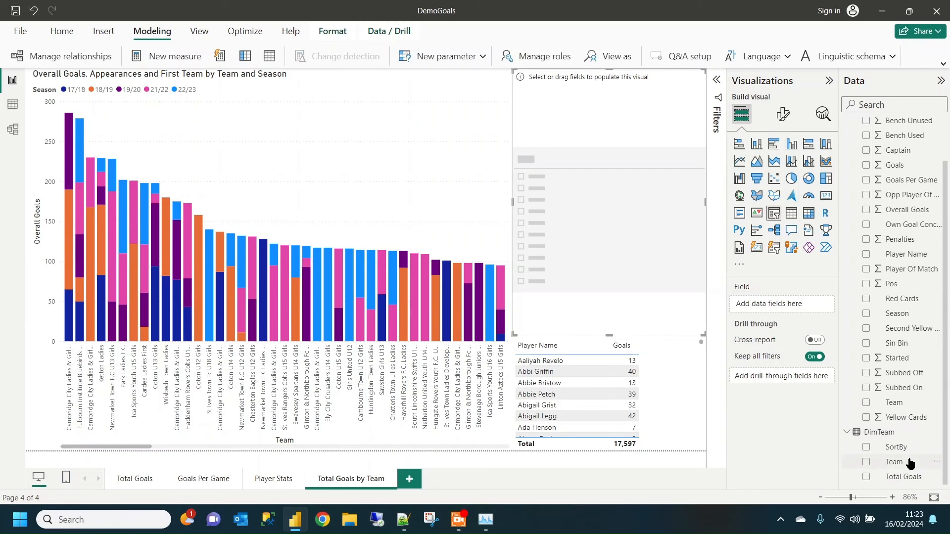
drag(905, 462, 787, 309)
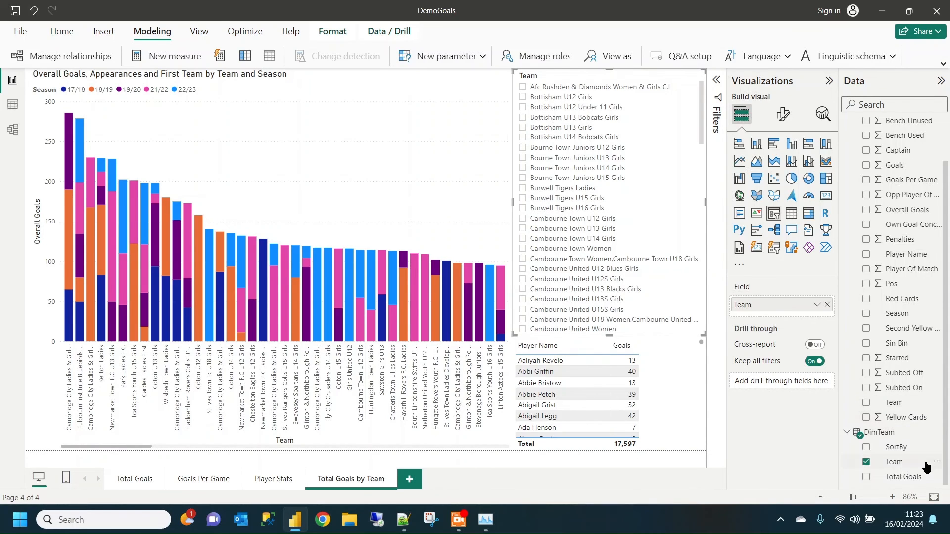
- Set the DimTeam table's Team column to sort by the SortBy column
click(902, 463)
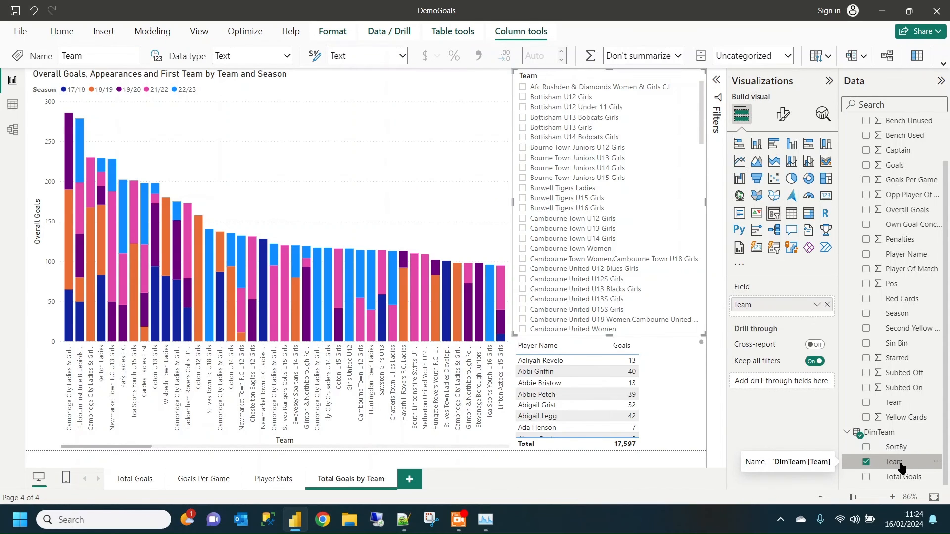
click(829, 58)
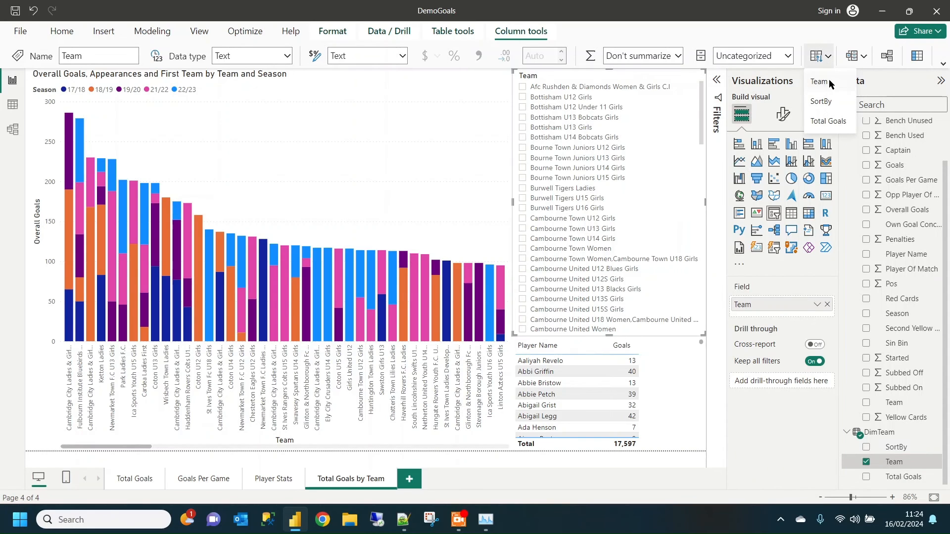
click(820, 101)
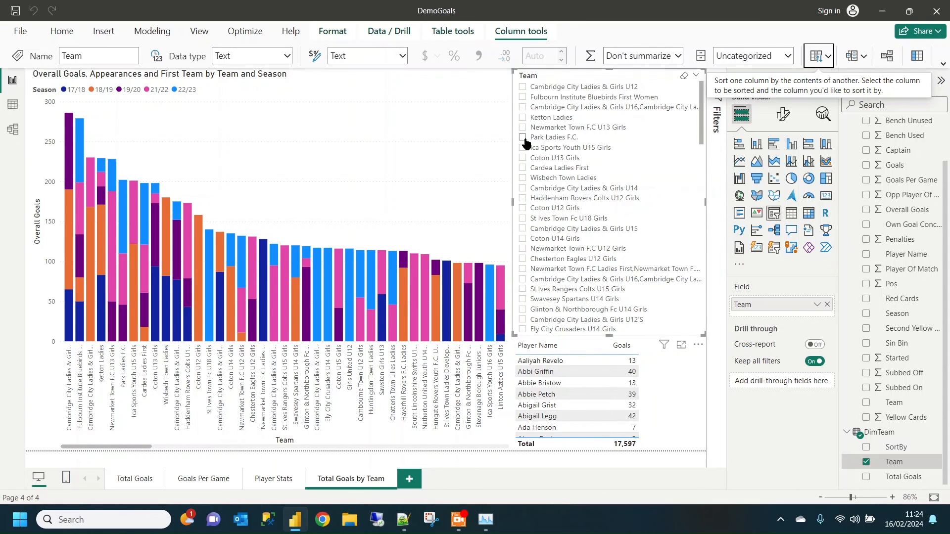
- Test the slicer by filtering to Cambridge City Ladies & Girls U12, then Fulbourn Institute Bluebirds First Women, clearing each selection
click(536, 90)
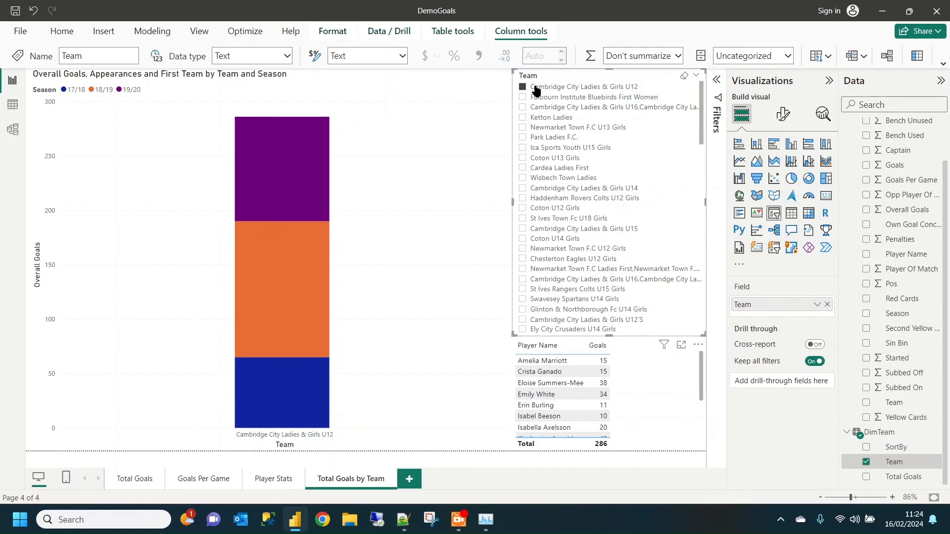
click(536, 90)
click(536, 98)
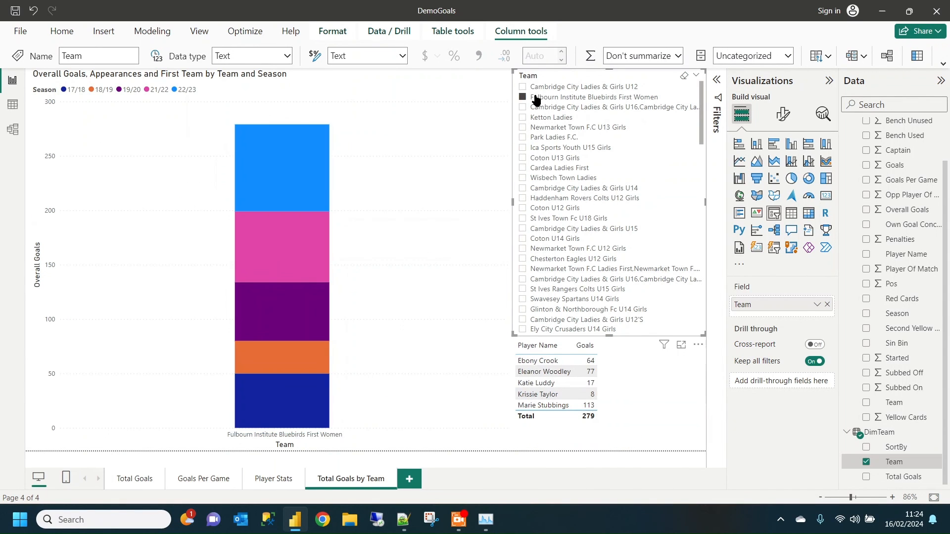
click(536, 99)
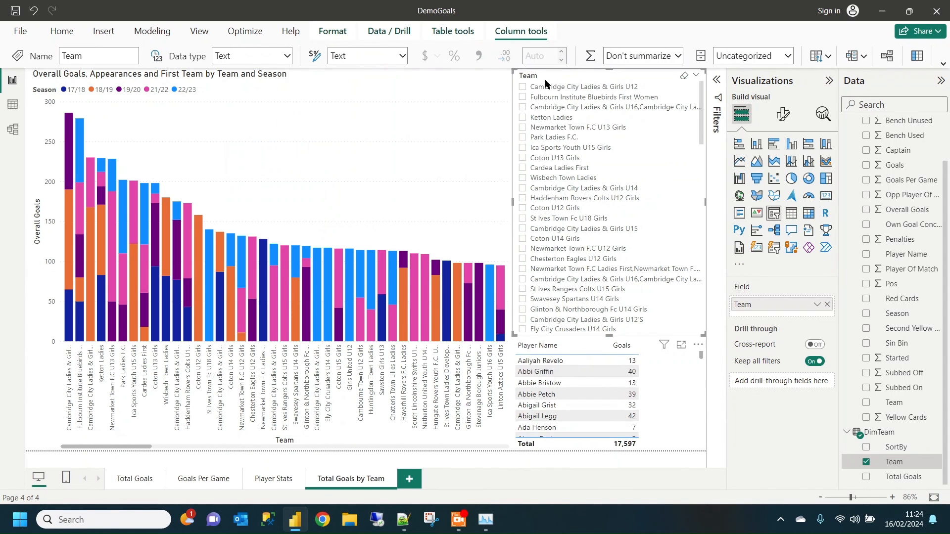